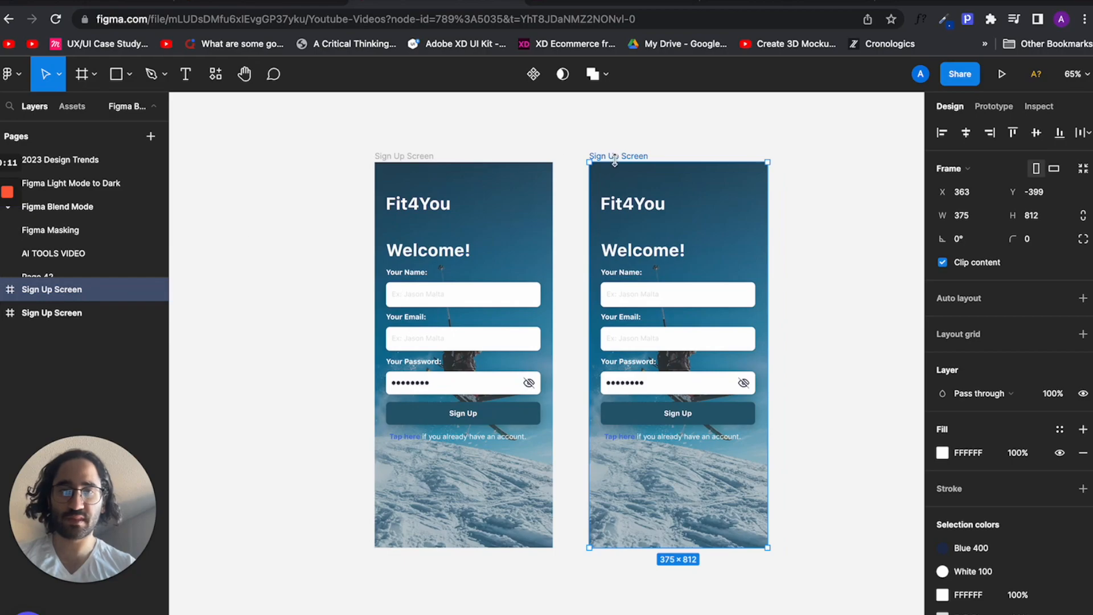
- Rename the second Sign Up Screen frame to "Blend Mode"
{"action": "left_click", "coordinate": [621, 156]}
{"action": "double_click", "coordinate": [621, 157]}
{"action": "type", "text": "Blend Mode"}
{"action": "key", "text": "Return"}
{"action": "left_click_drag", "start_coordinate": [84, 502], "coordinate": [854, 344]}
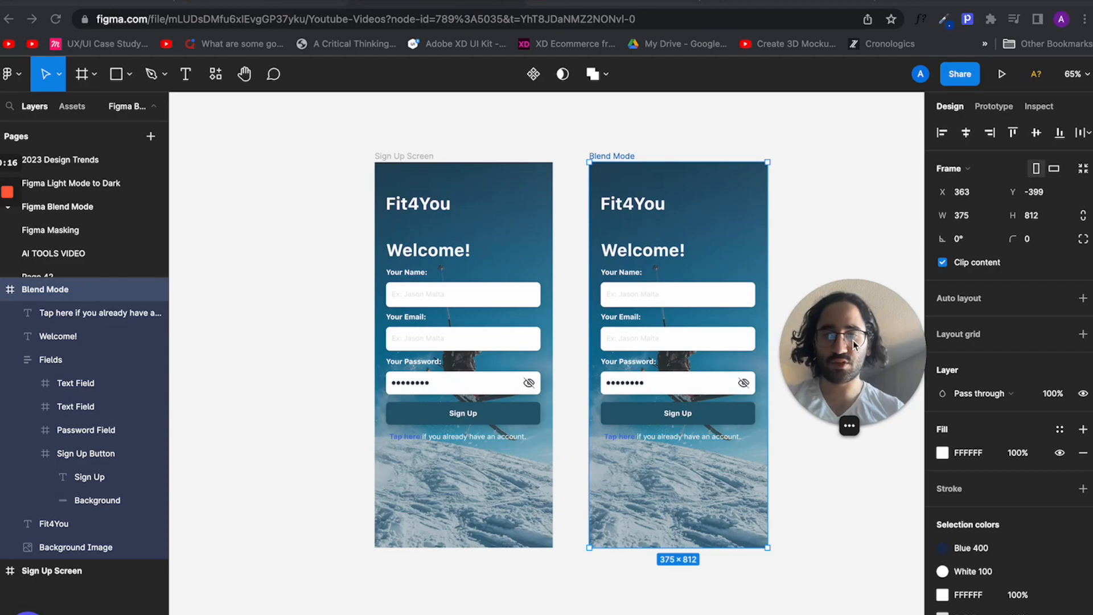
- Compare the Background Image in the Blend Mode frame with its 204B60 colour overlay hidden and shown
{"action": "left_click", "coordinate": [59, 548]}
{"action": "scroll", "coordinate": [585, 426], "scroll_direction": "right", "scroll_amount": 1}
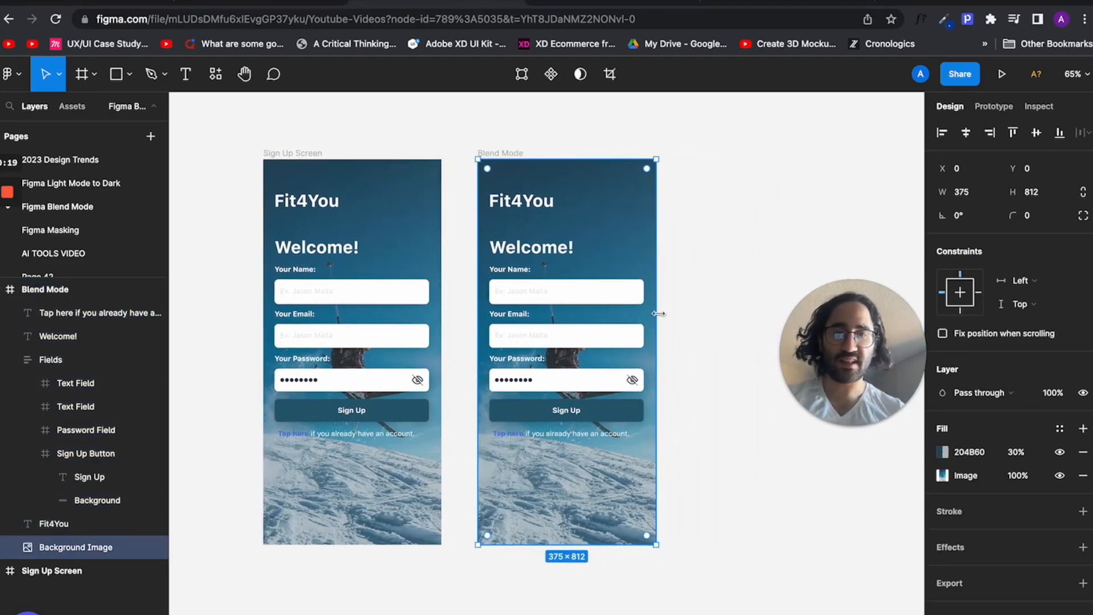
{"action": "scroll", "coordinate": [661, 312], "scroll_direction": "up", "scroll_amount": 3}
{"action": "scroll", "coordinate": [683, 315], "scroll_direction": "down", "scroll_amount": 2}
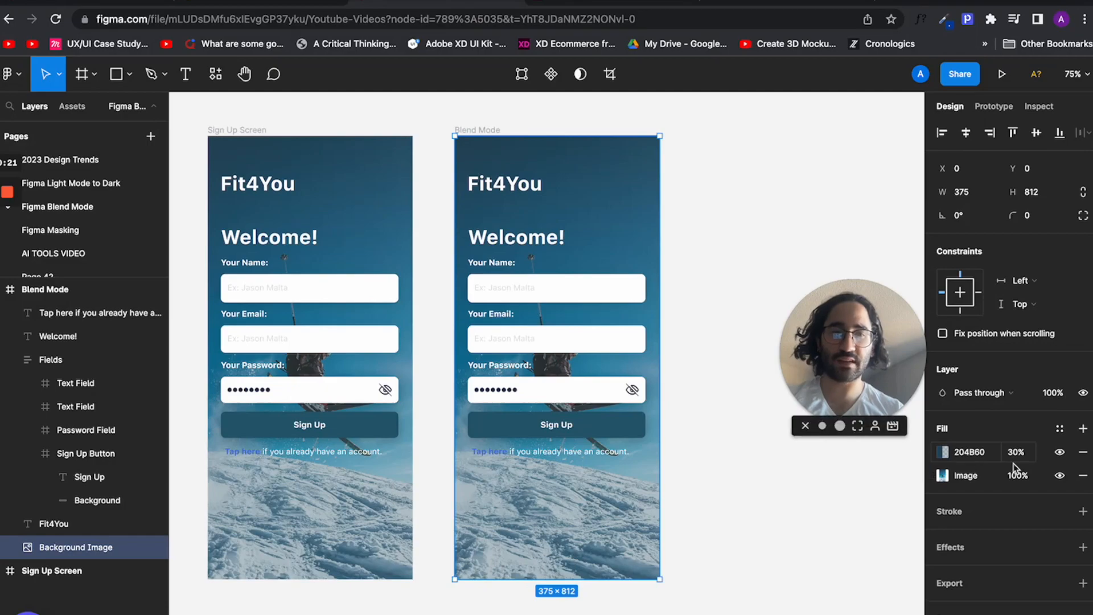
{"action": "left_click", "coordinate": [1059, 452]}
{"action": "left_click", "coordinate": [1059, 452]}
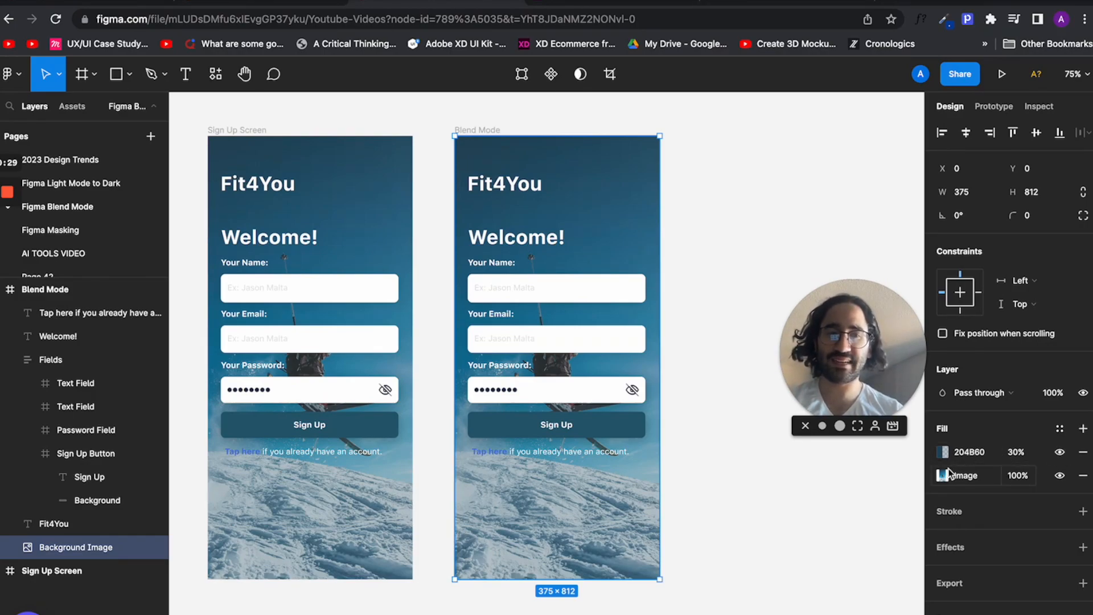
- Set the Background Image's overlay fill to FFFFFF and give that fill the Darken blend mode
{"action": "left_click", "coordinate": [973, 453]}
{"action": "type", "text": "ffffff"}
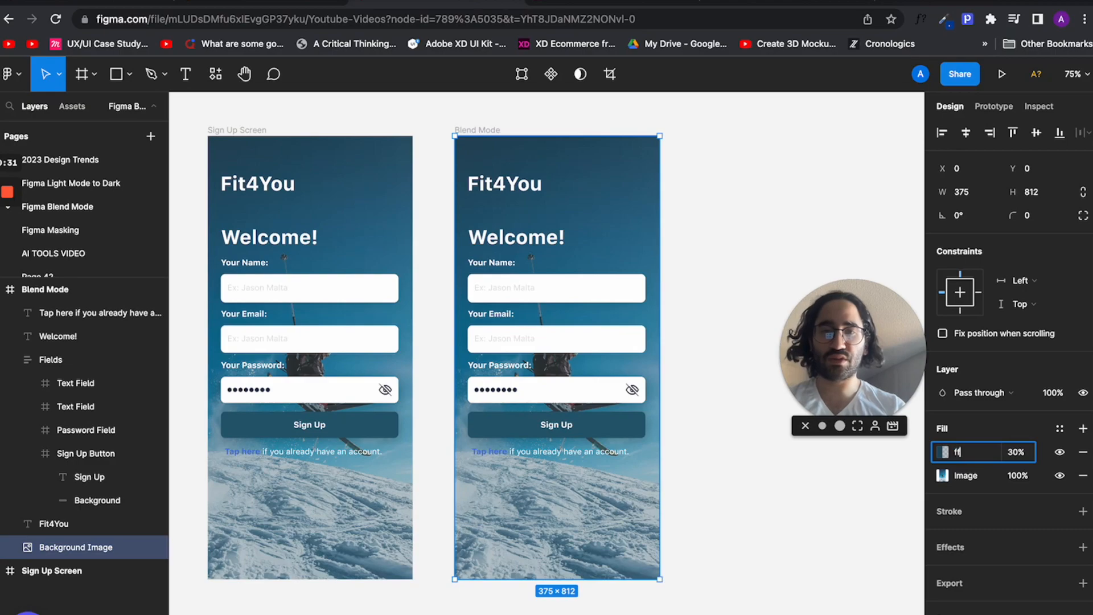
{"action": "key", "text": "Return"}
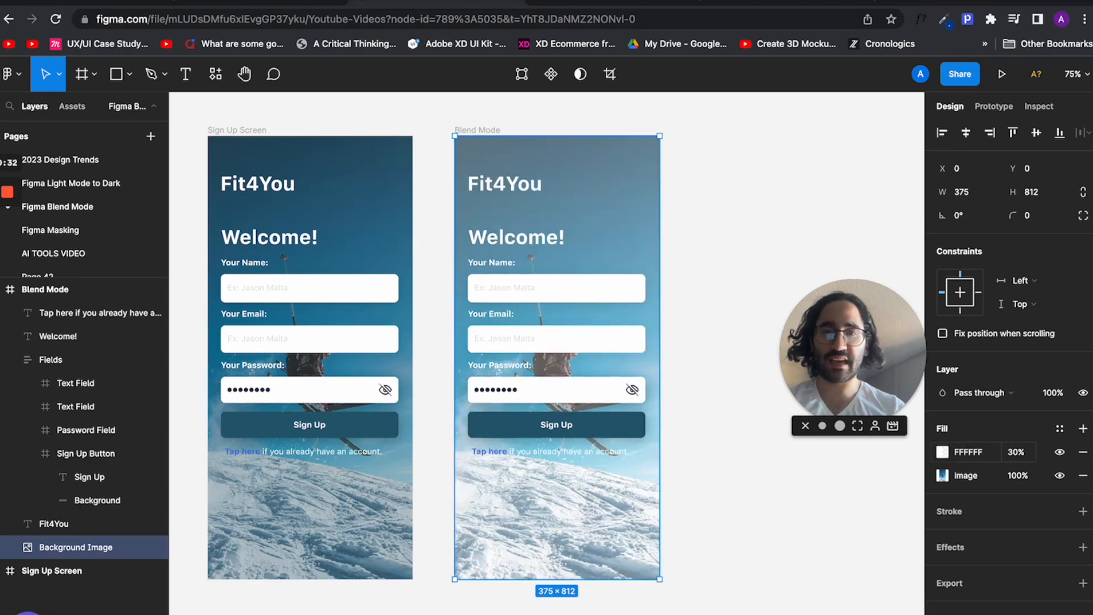
{"action": "left_click", "coordinate": [943, 452]}
{"action": "left_click_drag", "start_coordinate": [852, 347], "coordinate": [245, 507]}
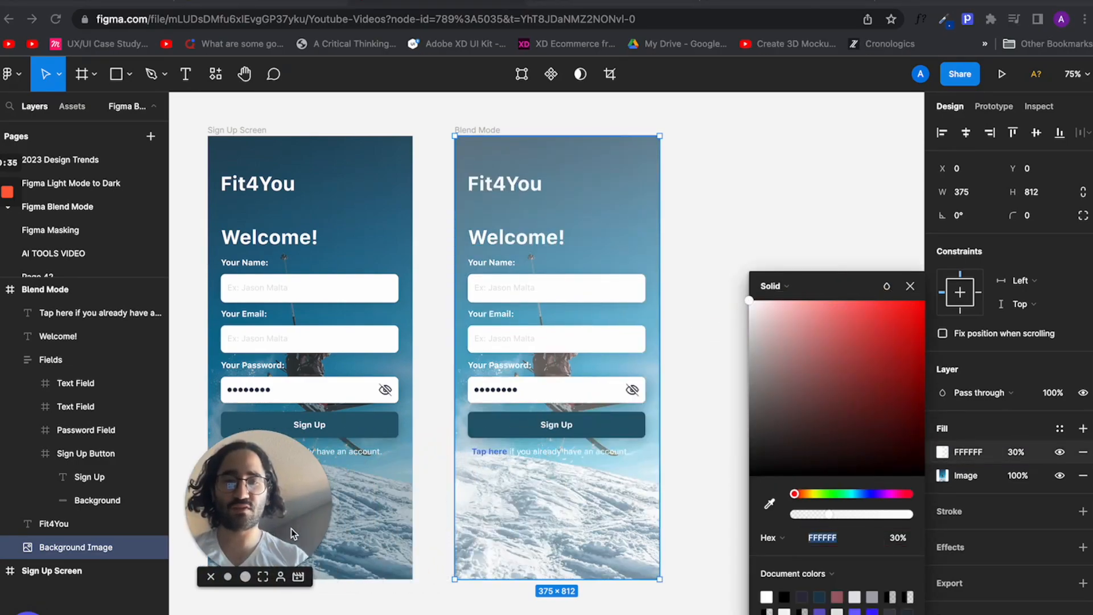
{"action": "left_click", "coordinate": [887, 287]}
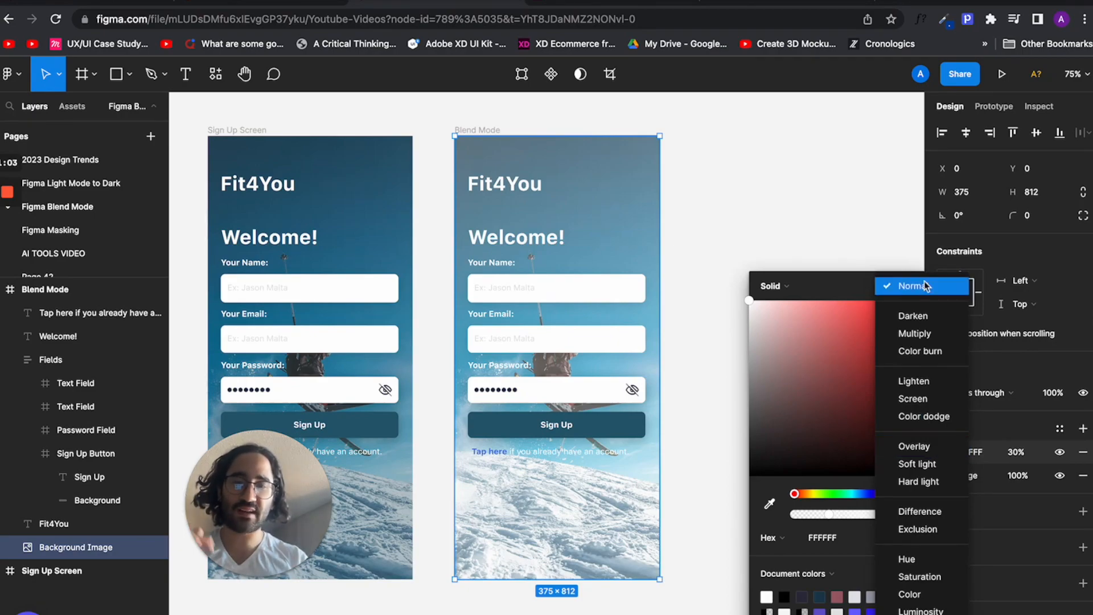
{"action": "left_click", "coordinate": [913, 316]}
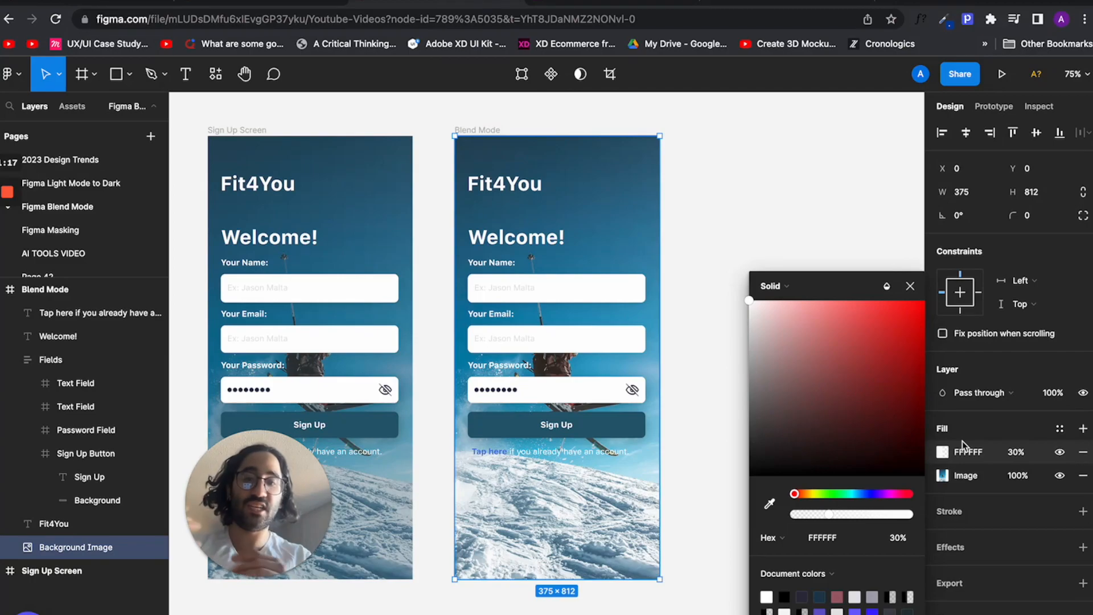
- Recolour the Background Image's overlay fill to dark red 341010 and set its opacity to 90%
{"action": "left_click", "coordinate": [818, 327]}
{"action": "left_click_drag", "start_coordinate": [819, 333], "coordinate": [870, 445]}
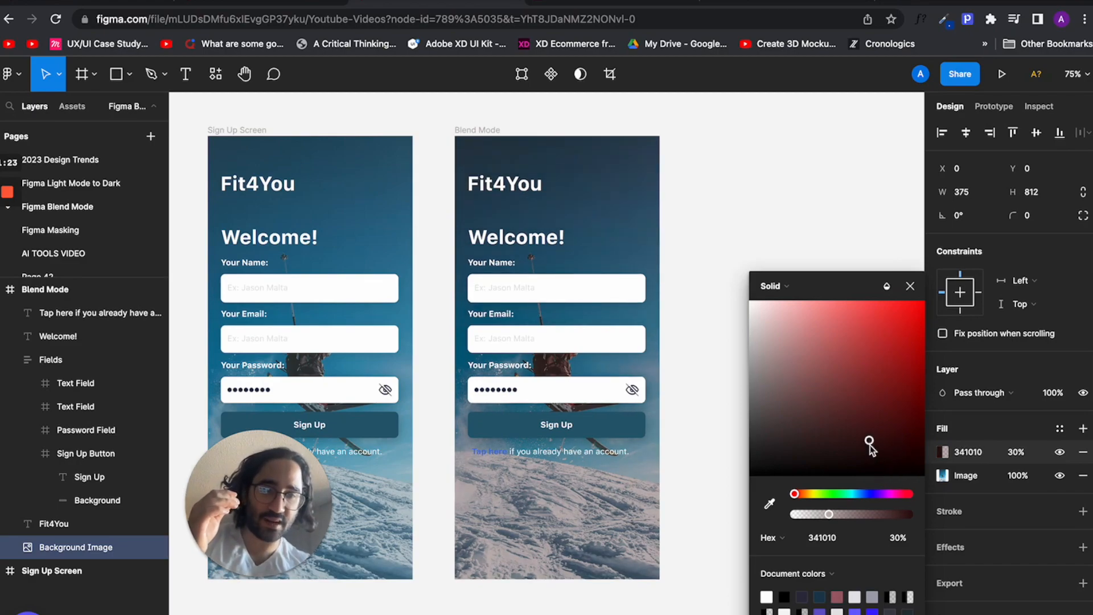
{"action": "left_click", "coordinate": [1011, 451]}
{"action": "type", "text": "60"}
{"action": "key", "text": "Return"}
{"action": "type", "text": "90"}
{"action": "key", "text": "Return"}
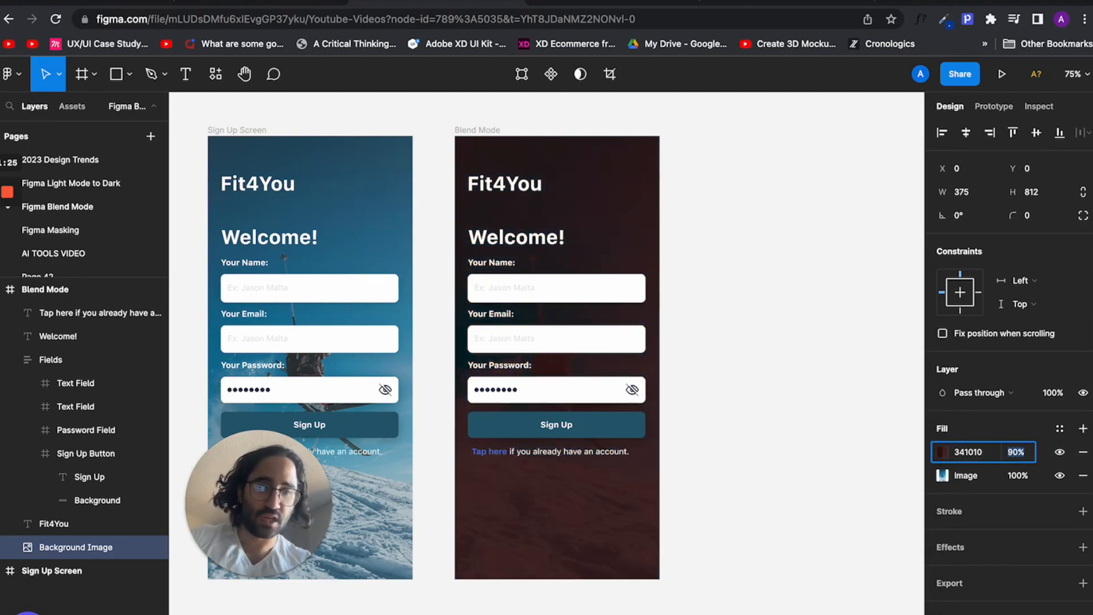
- Recolour the Background Image's overlay fill to red 773131 and set its opacity to 50%
{"action": "left_click", "coordinate": [941, 449]}
{"action": "left_click_drag", "start_coordinate": [866, 426], "coordinate": [700, 269]}
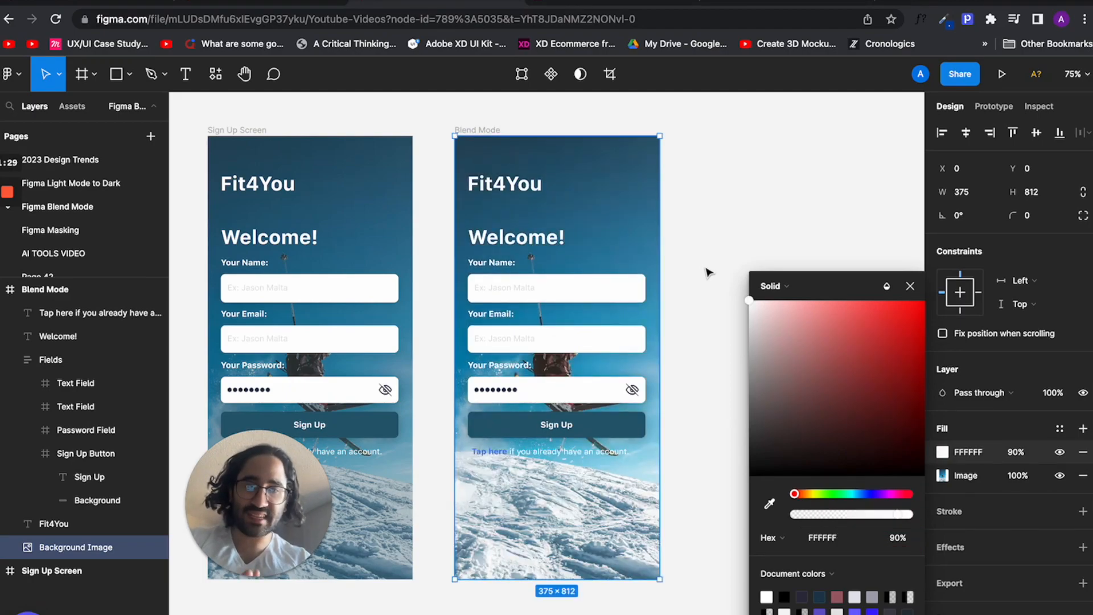
{"action": "left_click_drag", "start_coordinate": [754, 296], "coordinate": [853, 395]}
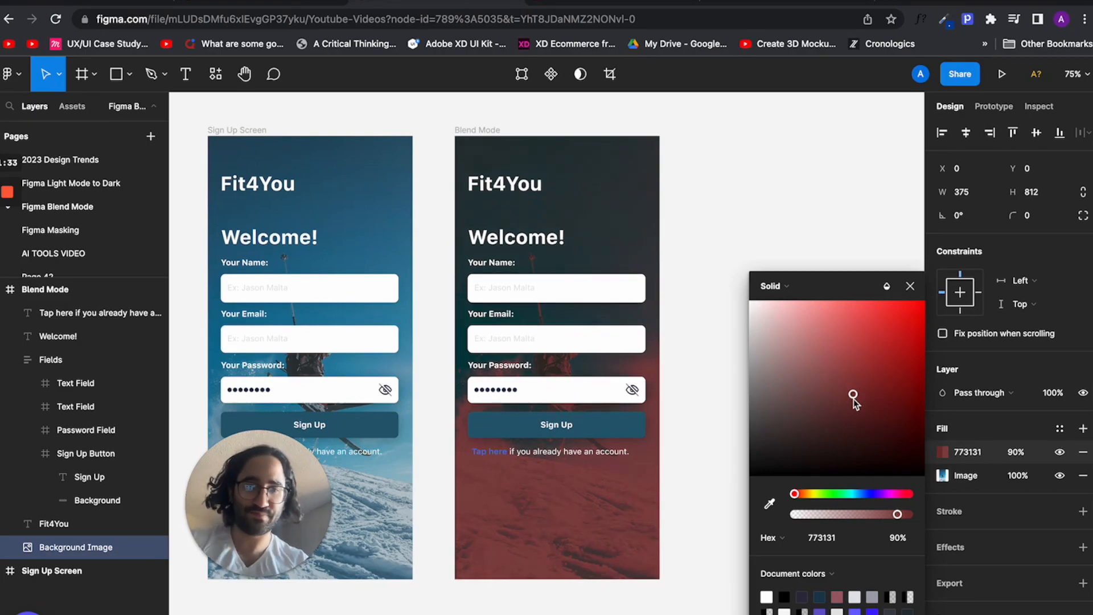
{"action": "left_click", "coordinate": [1017, 452]}
{"action": "type", "text": "50"}
{"action": "key", "text": "Return"}
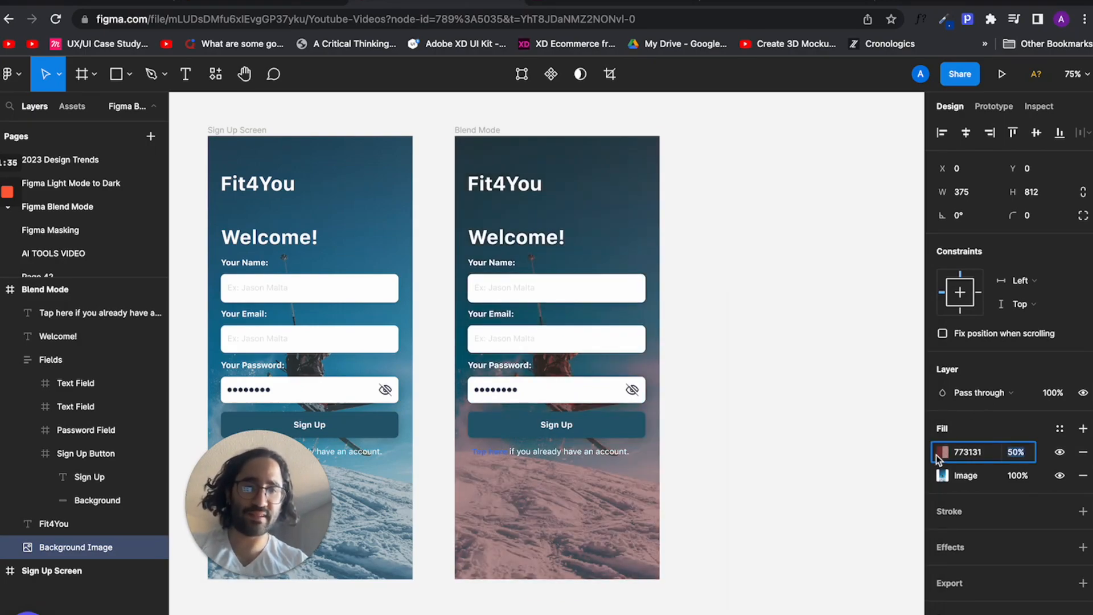
- Shift the overlay fill's hue to violet and set its colour to about 3F346A
{"action": "left_click", "coordinate": [944, 452]}
{"action": "left_click_drag", "start_coordinate": [866, 495], "coordinate": [876, 496]}
{"action": "mouse_move", "coordinate": [854, 394]}
{"action": "left_mouse_down"}
{"action": "mouse_move", "coordinate": [877, 422]}
{"action": "mouse_move", "coordinate": [884, 462]}
{"action": "mouse_move", "coordinate": [803, 424]}
{"action": "mouse_move", "coordinate": [759, 317]}
{"action": "mouse_move", "coordinate": [815, 346]}
{"action": "mouse_move", "coordinate": [867, 398]}
{"action": "mouse_move", "coordinate": [835, 383]}
{"action": "mouse_move", "coordinate": [841, 407]}
{"action": "left_mouse_up"}
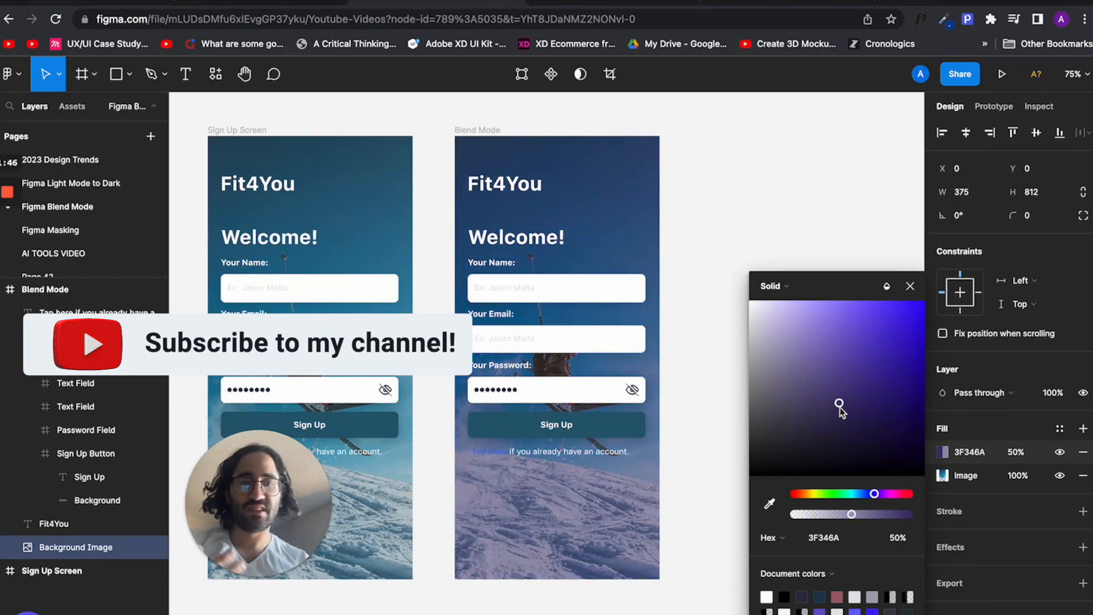
- Switch the overlay fill's blend mode to Multiply and adjust its colour to purple 47329D
{"action": "left_click", "coordinate": [887, 286]}
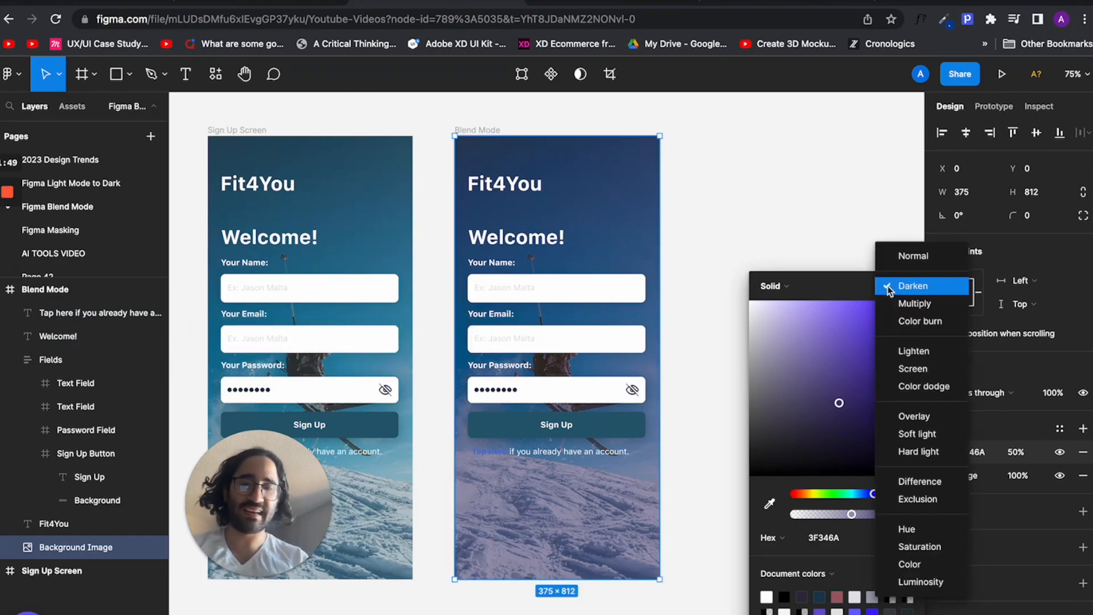
{"action": "left_click", "coordinate": [895, 304]}
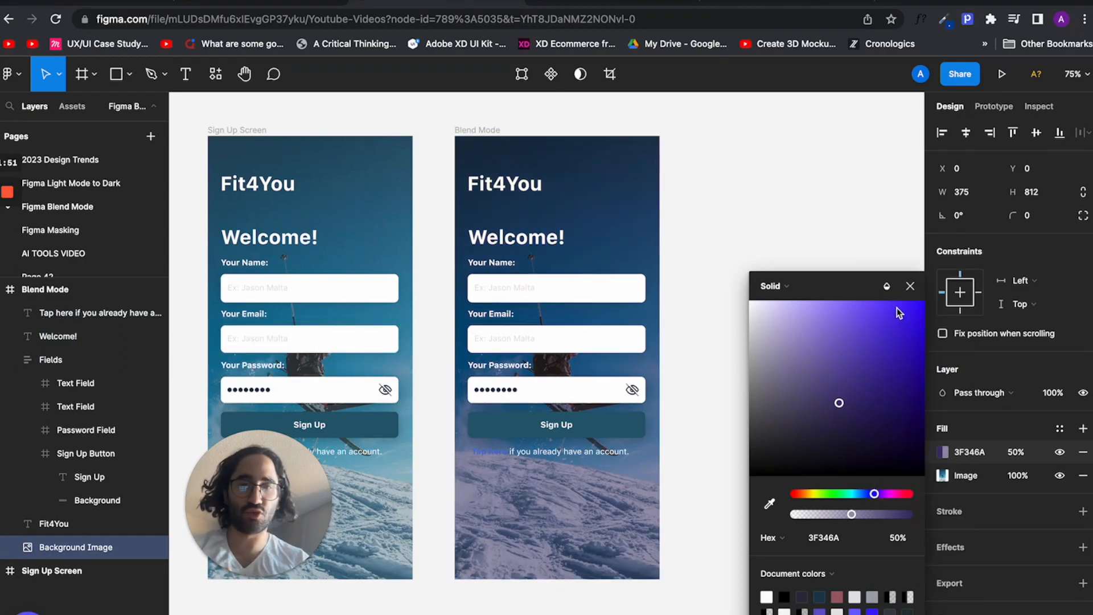
{"action": "left_click", "coordinate": [865, 411]}
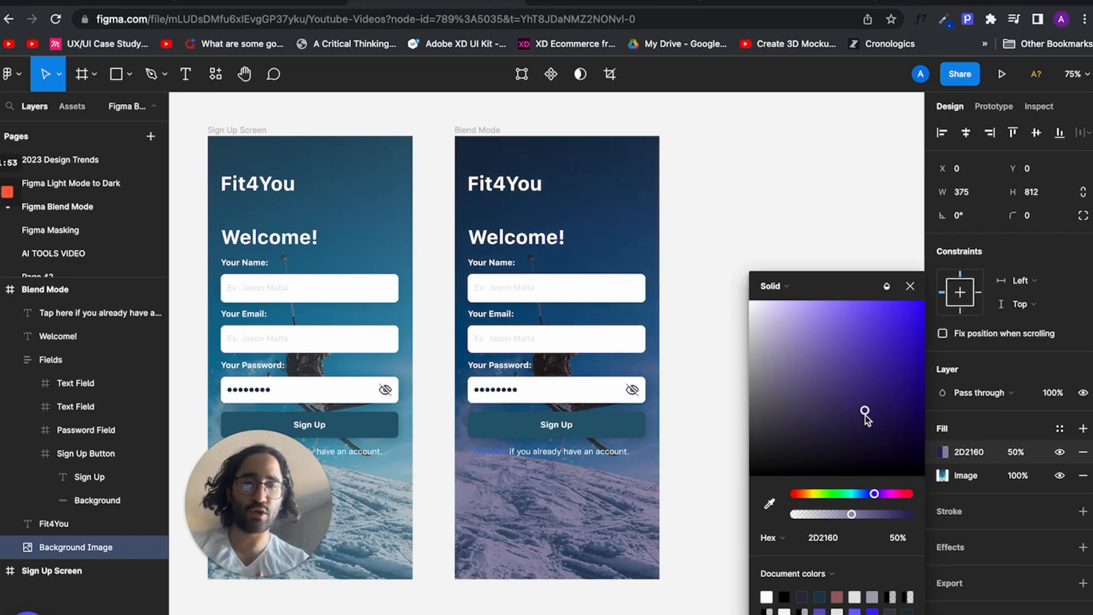
{"action": "mouse_move", "coordinate": [866, 415]}
{"action": "left_mouse_down"}
{"action": "mouse_move", "coordinate": [844, 433]}
{"action": "mouse_move", "coordinate": [880, 418]}
{"action": "mouse_move", "coordinate": [882, 407]}
{"action": "left_mouse_up"}
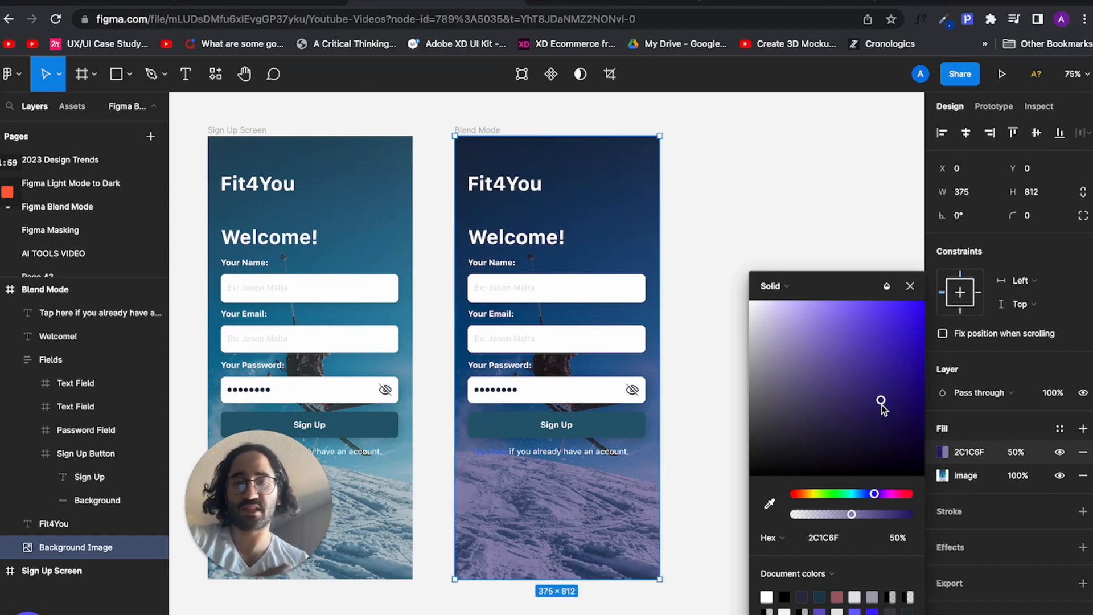
{"action": "left_click_drag", "start_coordinate": [881, 406], "coordinate": [869, 368]}
{"action": "left_click", "coordinate": [726, 155]}
- Check the blend mode setting of the Background Image's purple overlay fill in the Blend Mode frame
{"action": "left_click", "coordinate": [490, 131]}
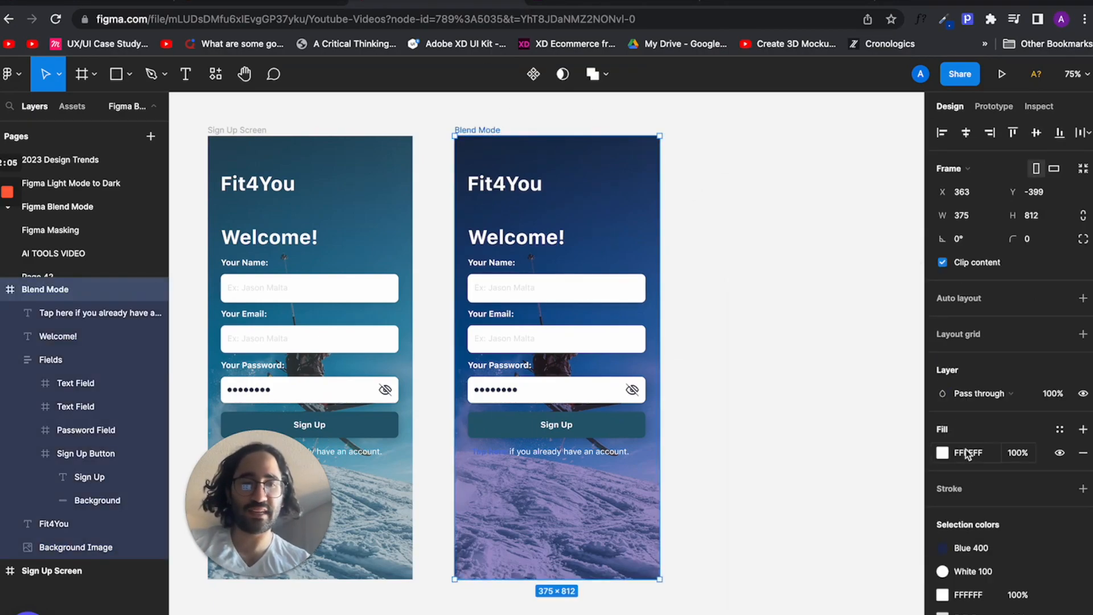
{"action": "left_click", "coordinate": [91, 547]}
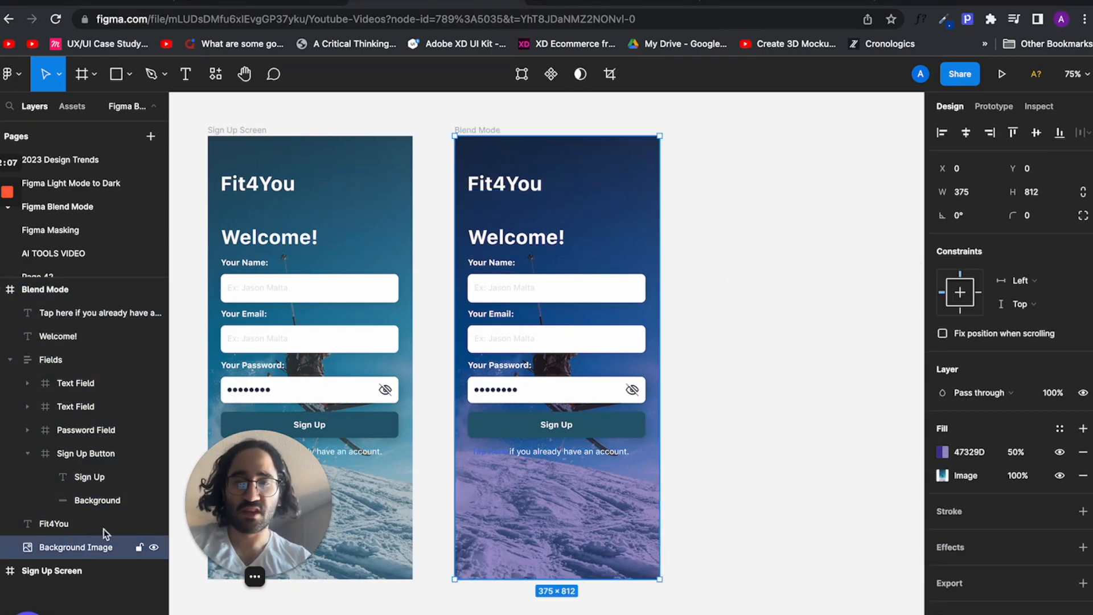
{"action": "left_click", "coordinate": [944, 453]}
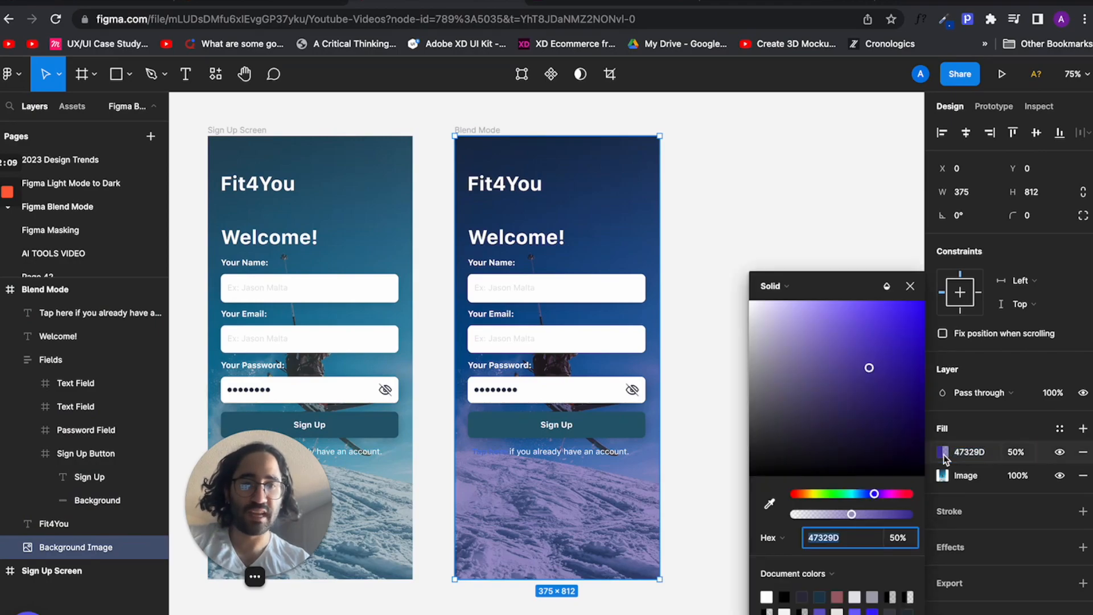
{"action": "left_click", "coordinate": [884, 285]}
{"action": "left_click", "coordinate": [886, 285]}
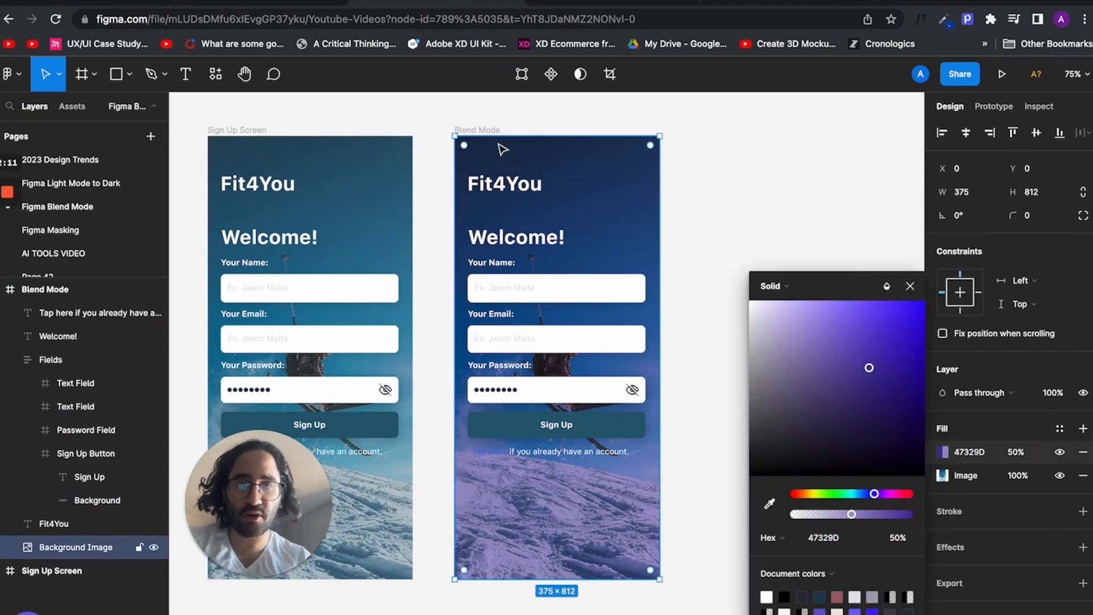
- Duplicate the Blend Mode frame and place the copy beside it at about X 815, Y -406
{"action": "left_click", "coordinate": [538, 117]}
{"action": "left_click", "coordinate": [491, 130]}
{"action": "left_click_drag", "start_coordinate": [491, 130], "coordinate": [738, 126], "text": "alt"}
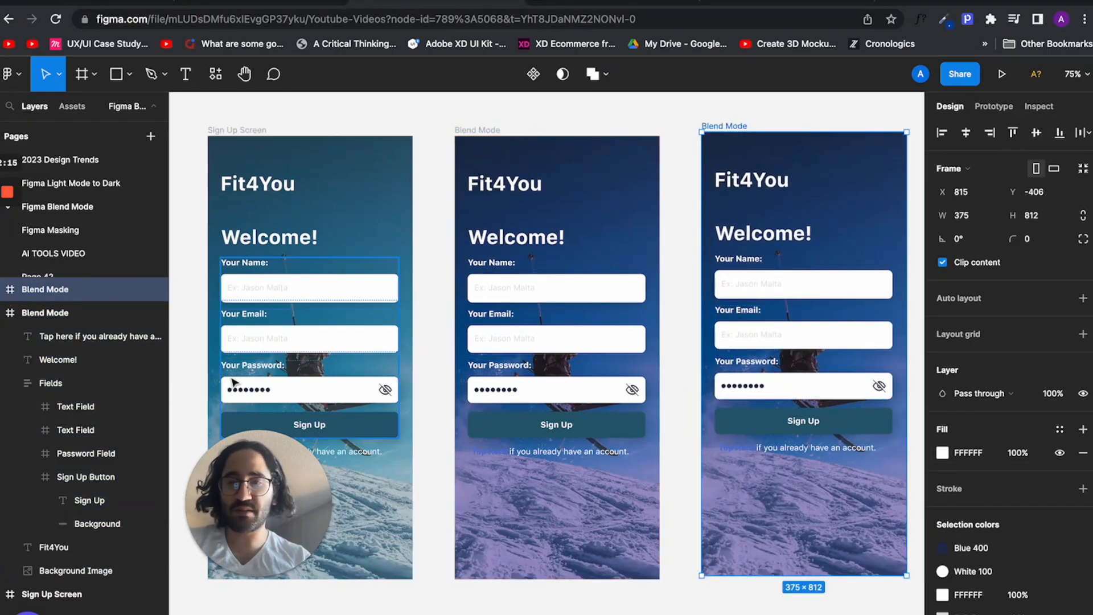
- Try the Lighten blend mode on the purple overlay fill of the original Blend Mode frame's Background Image
{"action": "left_click", "coordinate": [76, 570]}
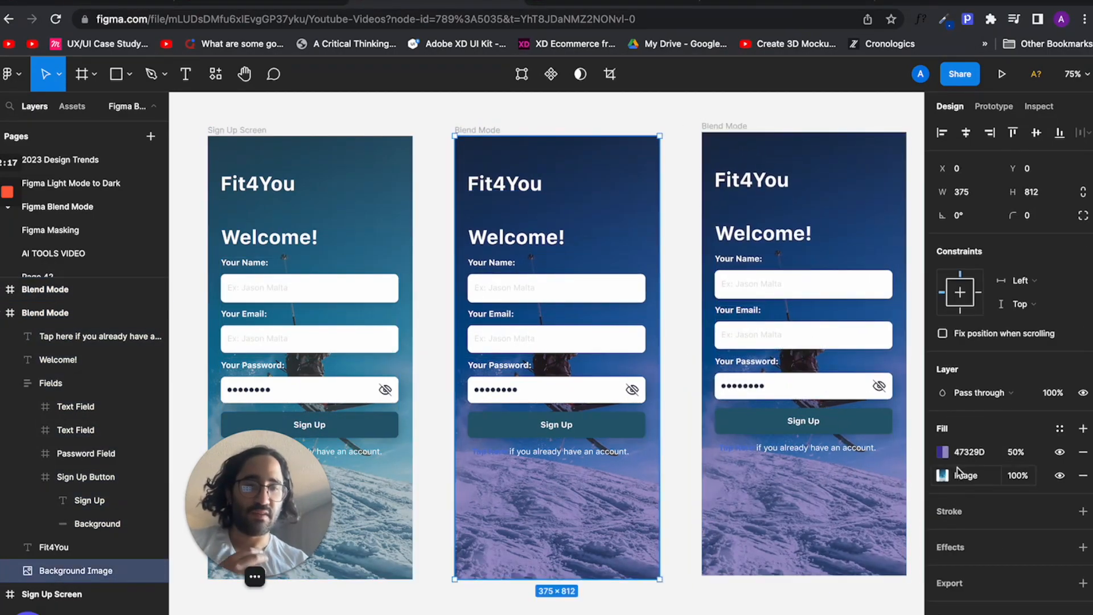
{"action": "left_click", "coordinate": [943, 452]}
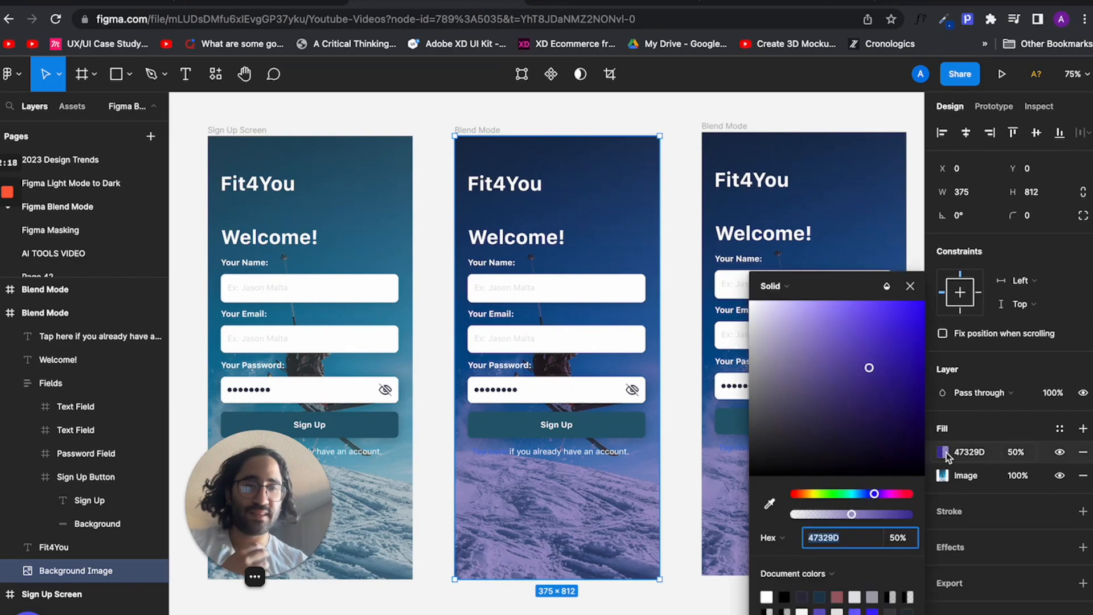
{"action": "left_click", "coordinate": [886, 286]}
{"action": "left_click", "coordinate": [913, 336]}
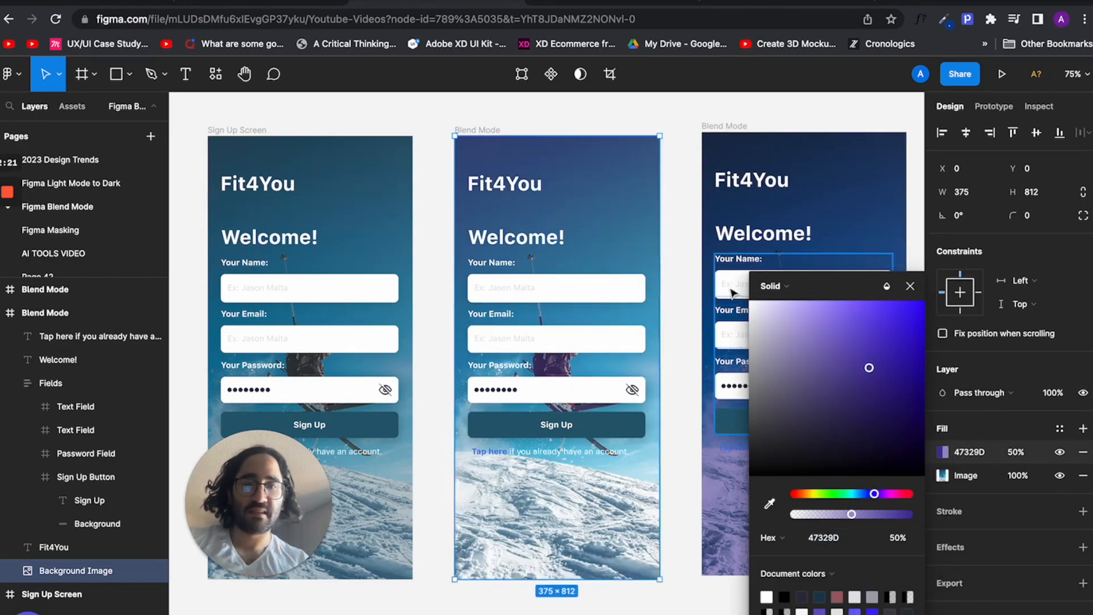
{"action": "left_click", "coordinate": [568, 100]}
- Rename the duplicated frame to "Blend Mode lighten"
{"action": "left_click", "coordinate": [715, 125]}
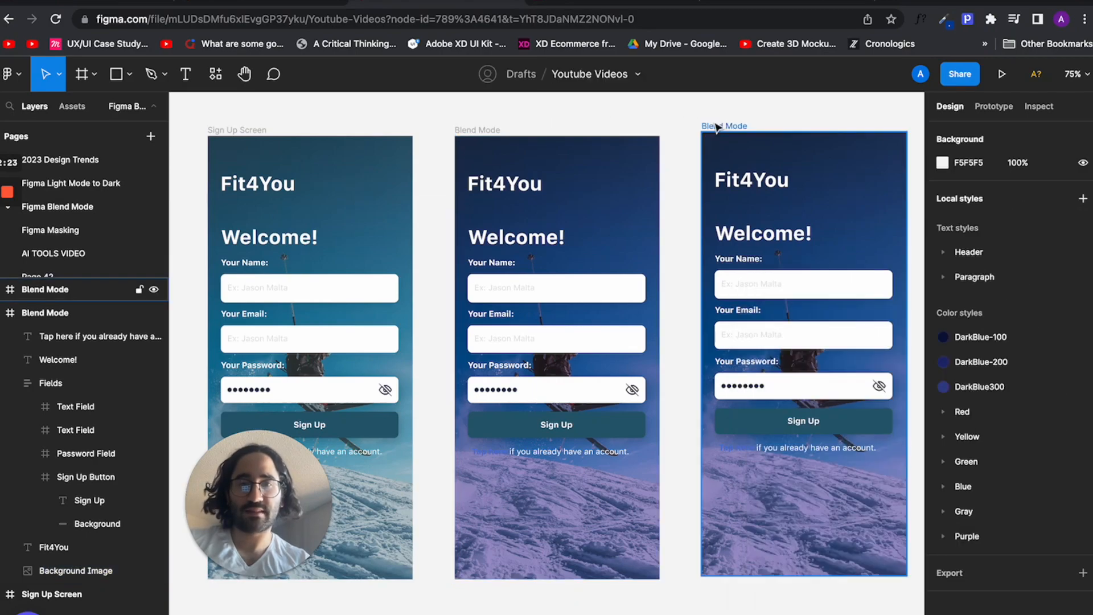
{"action": "key", "text": "Right"}
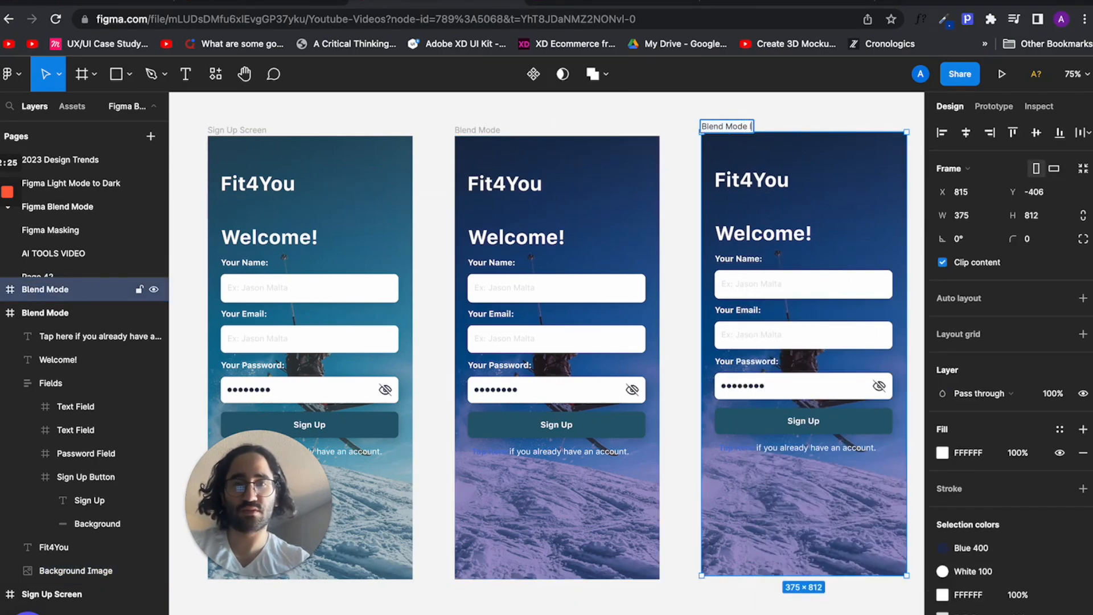
{"action": "type", "text": "lighten"}
{"action": "key", "text": "Return"}
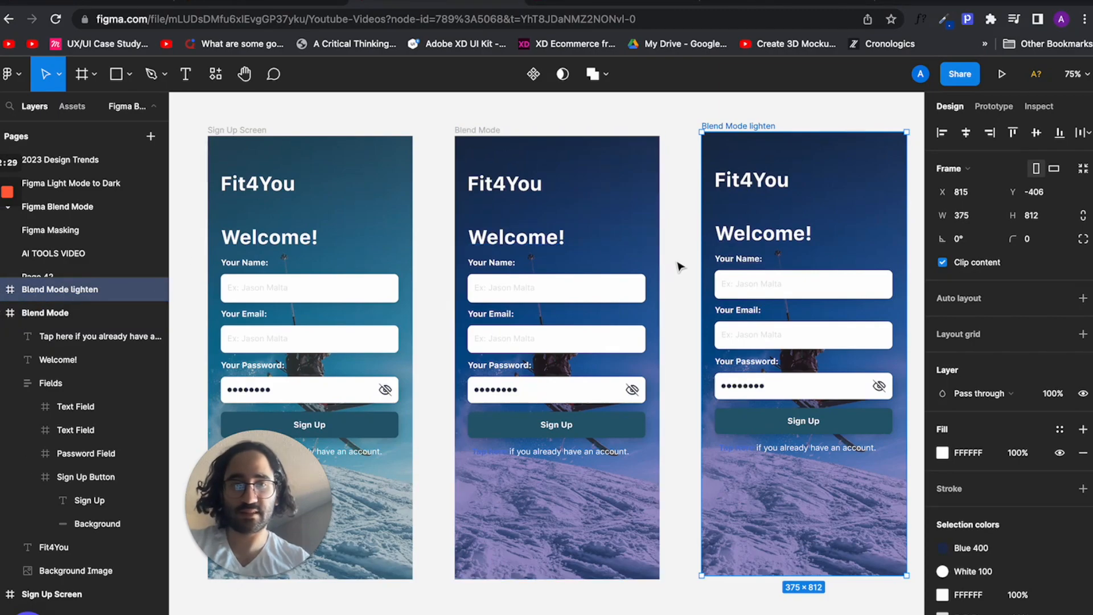
- In the Blend Mode lighten frame, set the Background Image's overlay fill to the Lighten blend mode and recolour it to FFFFFF
{"action": "double_click", "coordinate": [770, 161]}
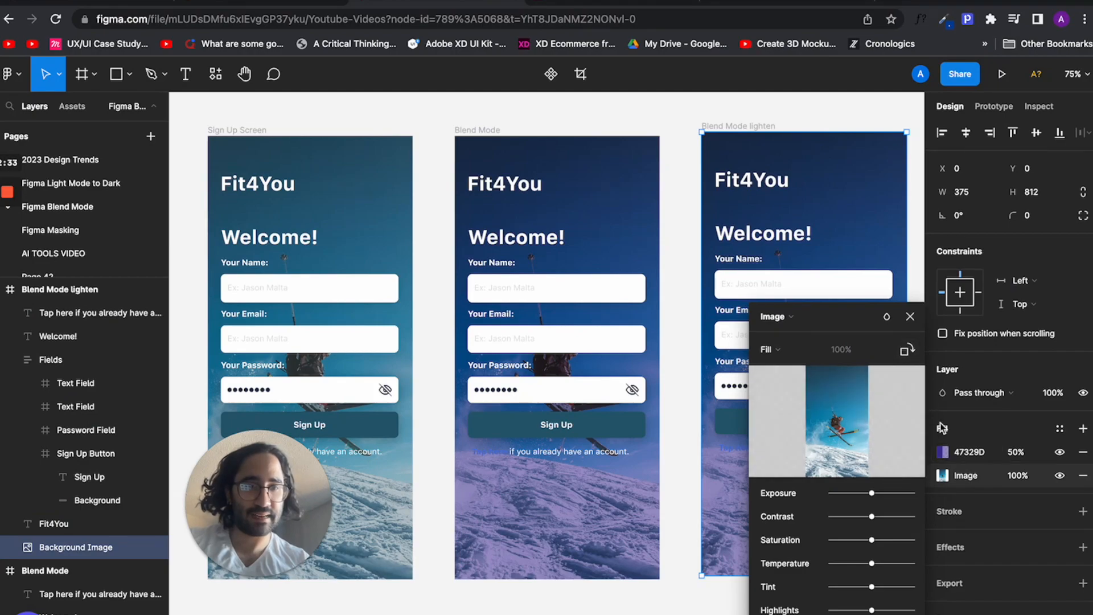
{"action": "left_click", "coordinate": [942, 452]}
{"action": "left_click", "coordinate": [888, 286]}
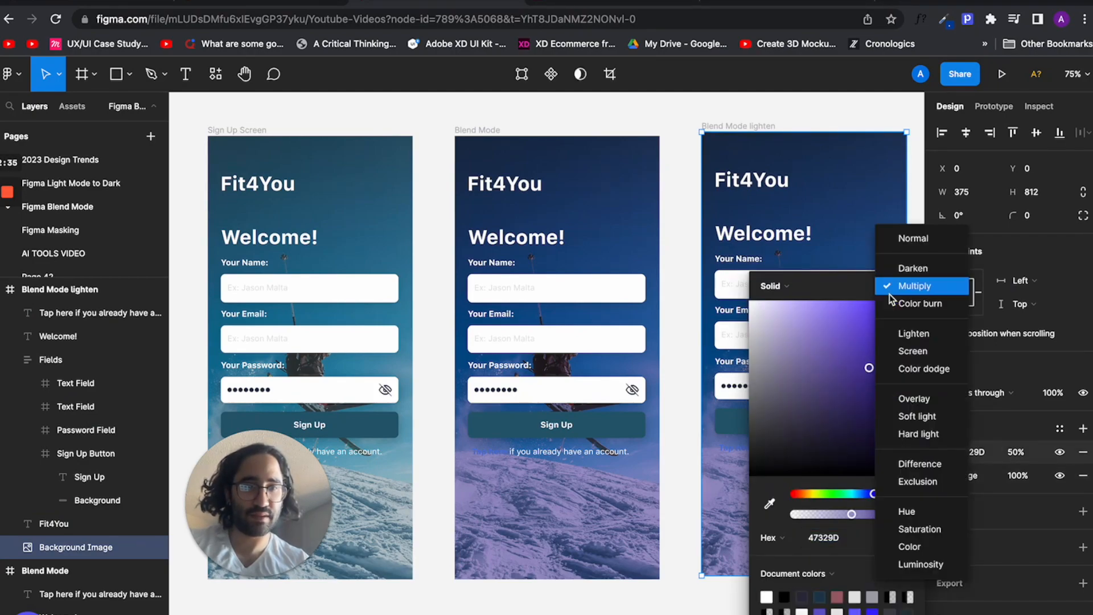
{"action": "left_click", "coordinate": [911, 334]}
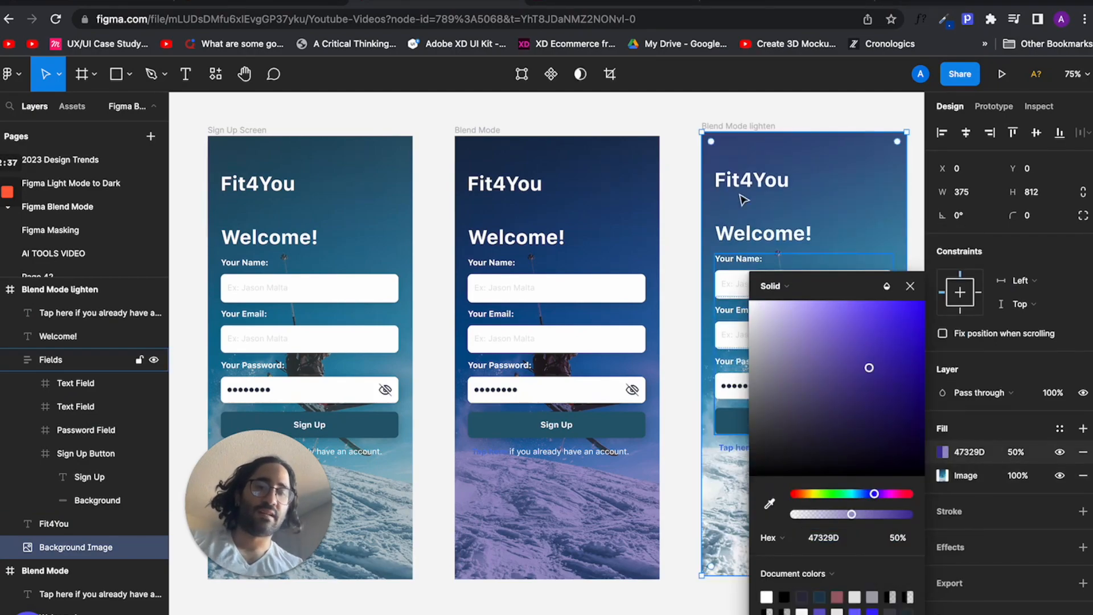
{"action": "scroll", "coordinate": [743, 199], "scroll_direction": "right", "scroll_amount": 5}
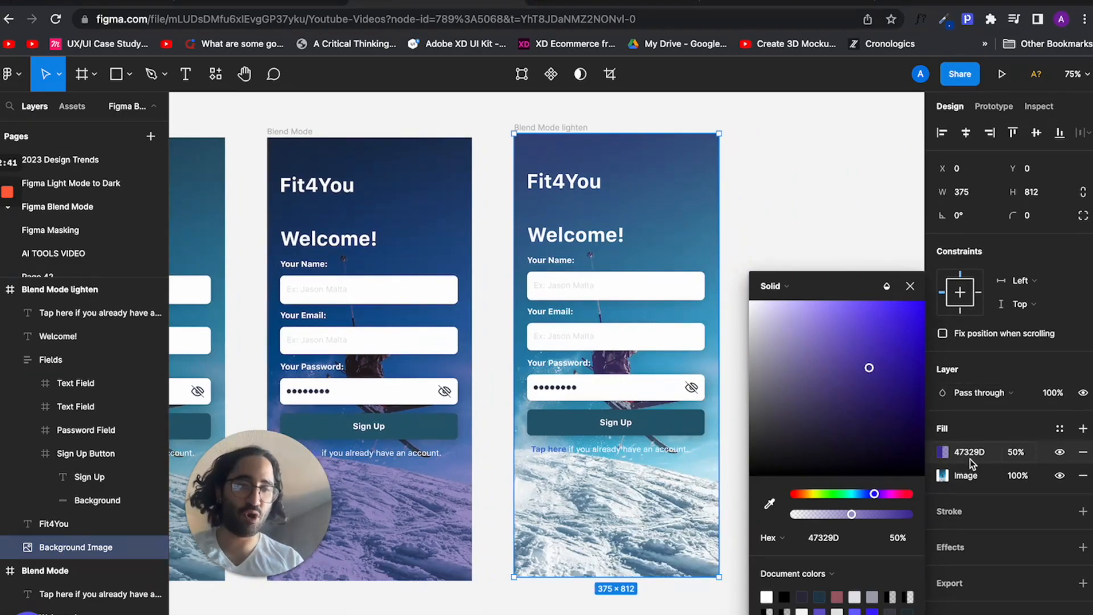
{"action": "left_click_drag", "start_coordinate": [875, 373], "coordinate": [732, 300]}
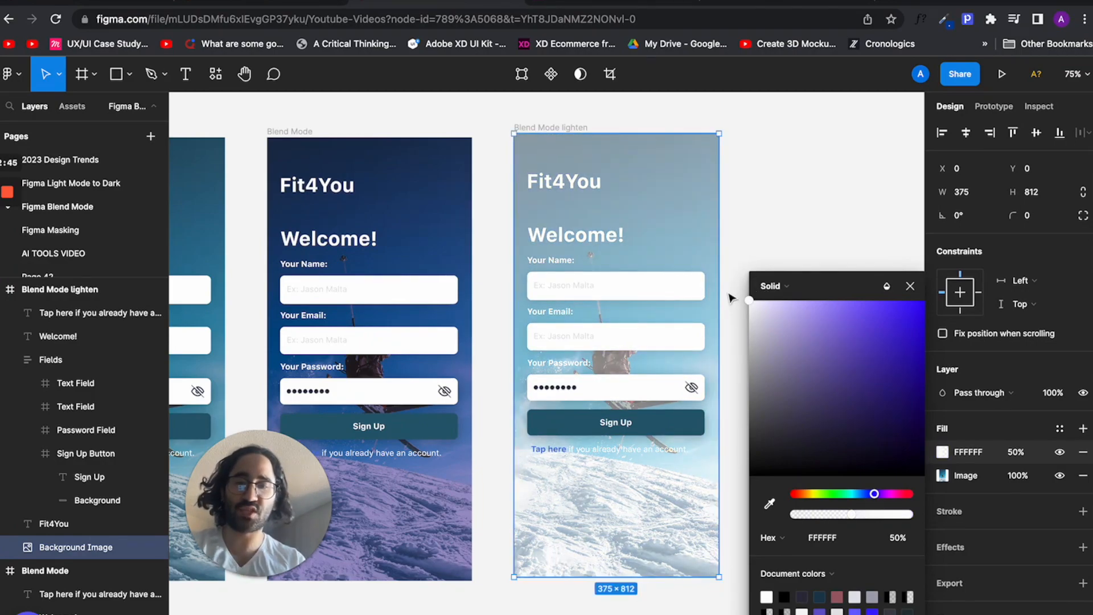
- Recolour the Background Image's overlay fill in the Blend Mode lighten frame, trying black 000000 and purple 7869B5 before choosing blue 728BBC
{"action": "left_click_drag", "start_coordinate": [757, 313], "coordinate": [970, 502]}
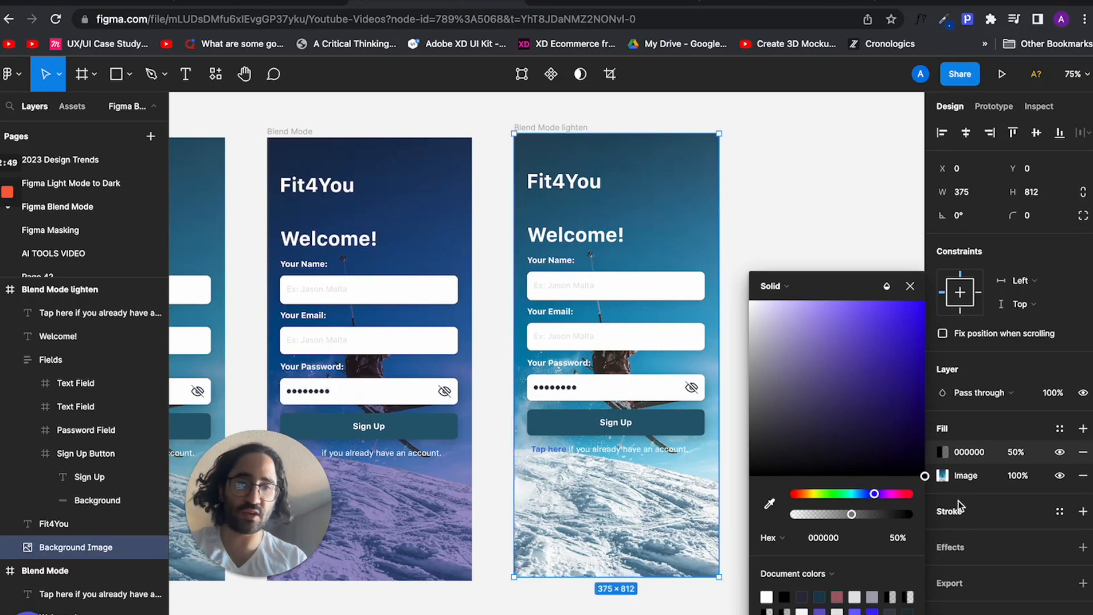
{"action": "left_click", "coordinate": [868, 438]}
{"action": "left_click_drag", "start_coordinate": [866, 443], "coordinate": [826, 361]}
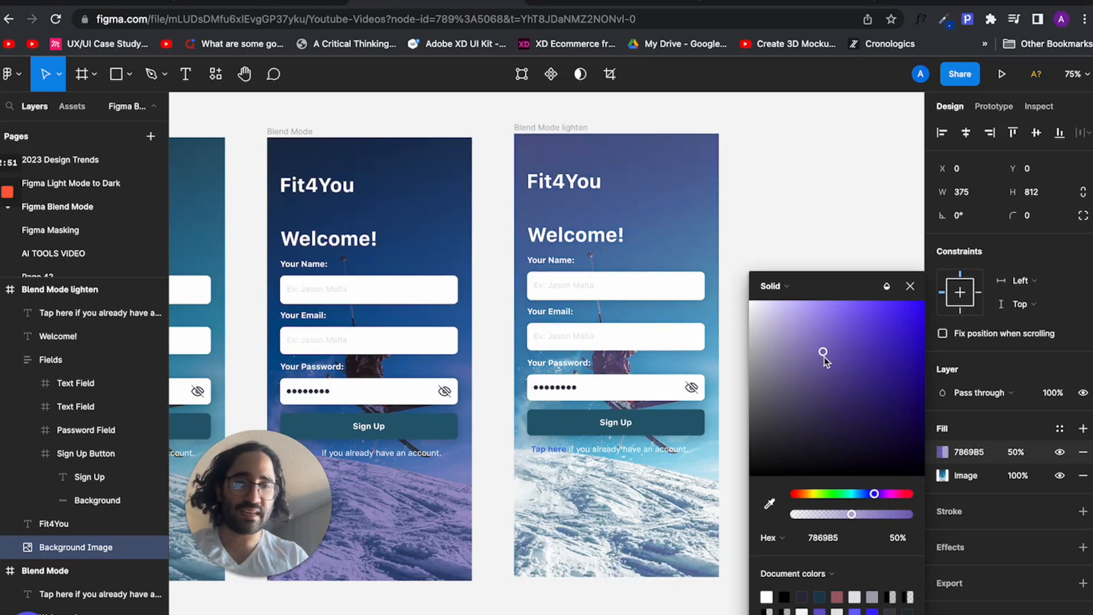
{"action": "left_click_drag", "start_coordinate": [873, 501], "coordinate": [865, 497]}
{"action": "mouse_move", "coordinate": [824, 353]}
{"action": "left_mouse_down"}
{"action": "mouse_move", "coordinate": [830, 363]}
{"action": "mouse_move", "coordinate": [819, 346]}
{"action": "left_mouse_up"}
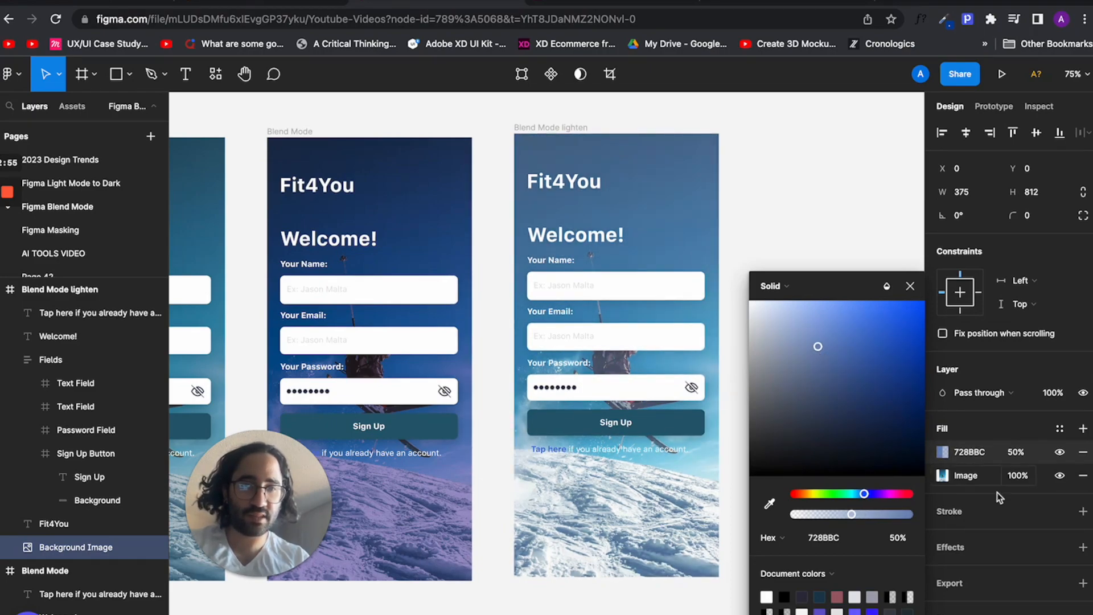
- Try 10% opacity on the Blend Mode lighten frame's overlay fill, and set it to 40%
{"action": "left_click", "coordinate": [1015, 452]}
{"action": "type", "text": "10"}
{"action": "key", "text": "Return"}
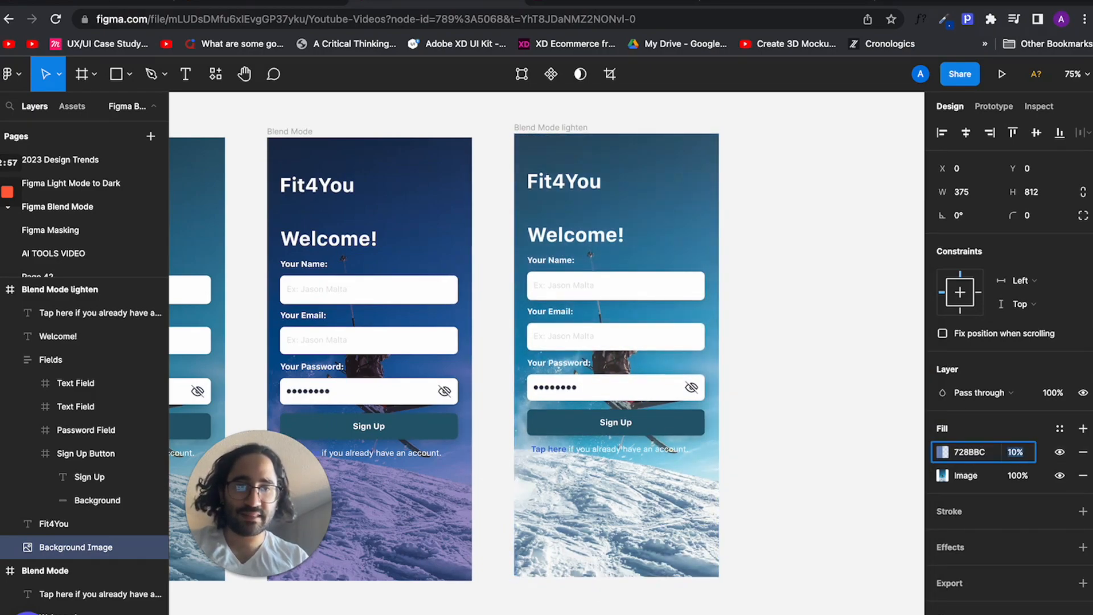
{"action": "type", "text": "40"}
{"action": "key", "text": "Return"}
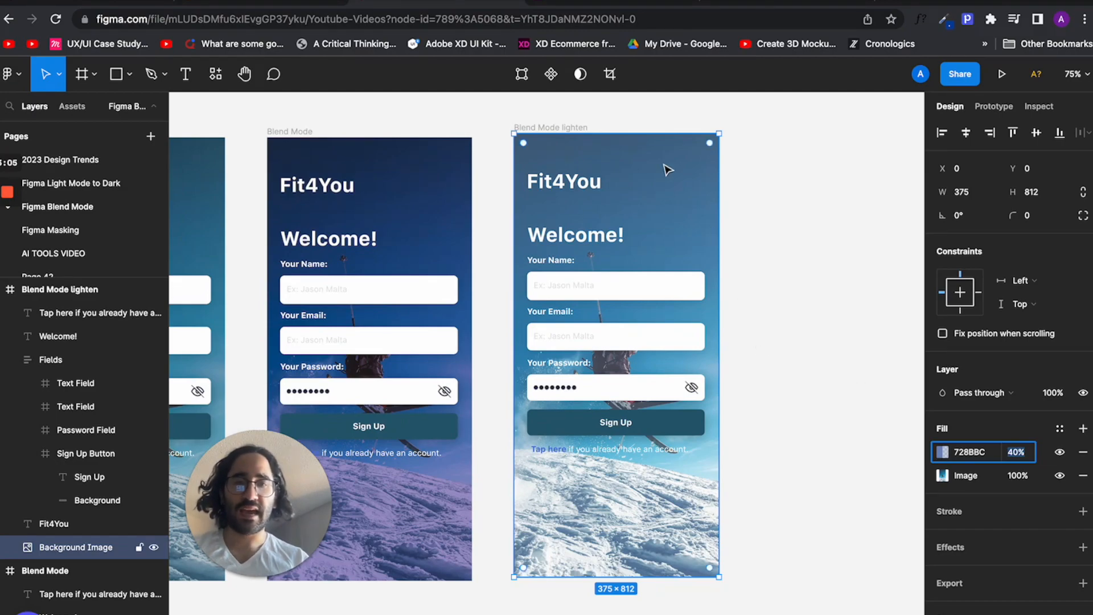
- Change the Blend Mode lighten frame's overlay fill to the Screen blend mode and recolour it to 6478A0
{"action": "left_click", "coordinate": [943, 456]}
{"action": "left_click", "coordinate": [886, 285]}
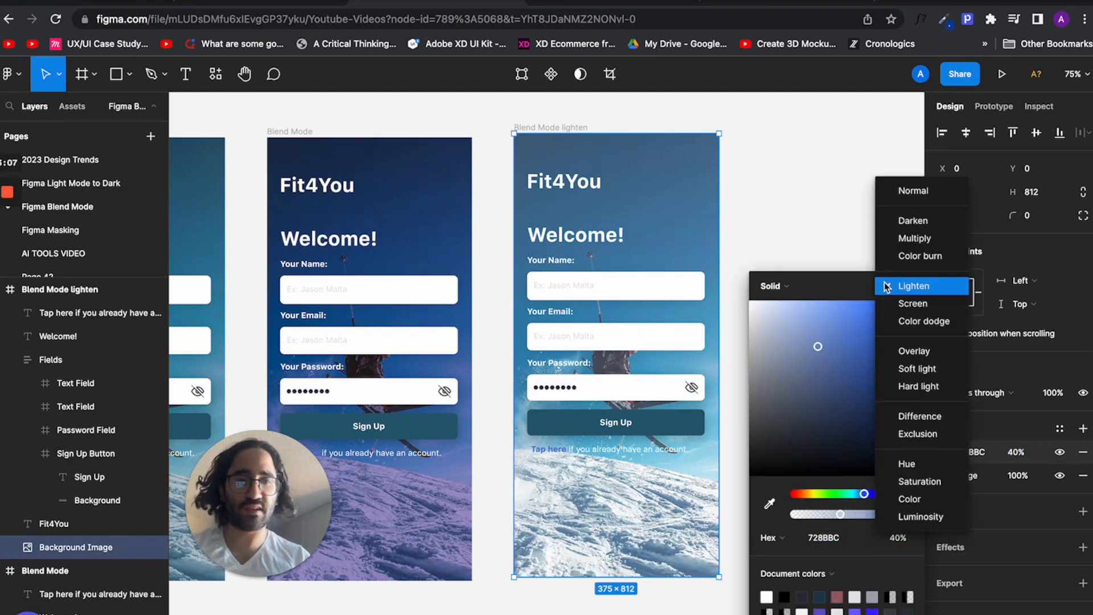
{"action": "left_click", "coordinate": [900, 305]}
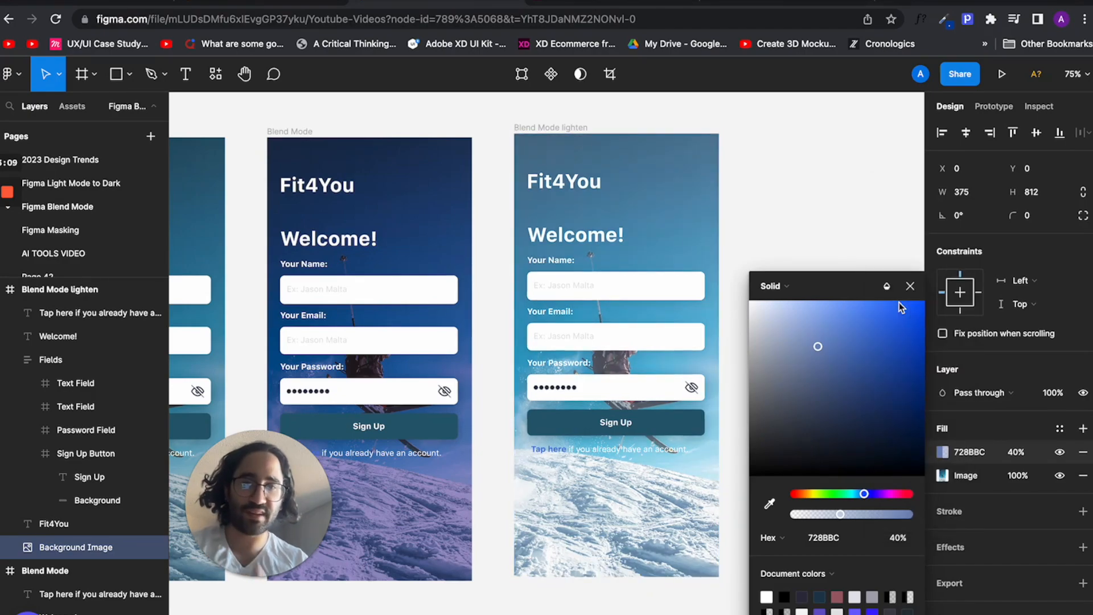
{"action": "mouse_move", "coordinate": [817, 347]}
{"action": "left_mouse_down"}
{"action": "mouse_move", "coordinate": [797, 356]}
{"action": "mouse_move", "coordinate": [815, 387]}
{"action": "mouse_move", "coordinate": [805, 300]}
{"action": "mouse_move", "coordinate": [832, 371]}
{"action": "mouse_move", "coordinate": [816, 365]}
{"action": "left_mouse_up"}
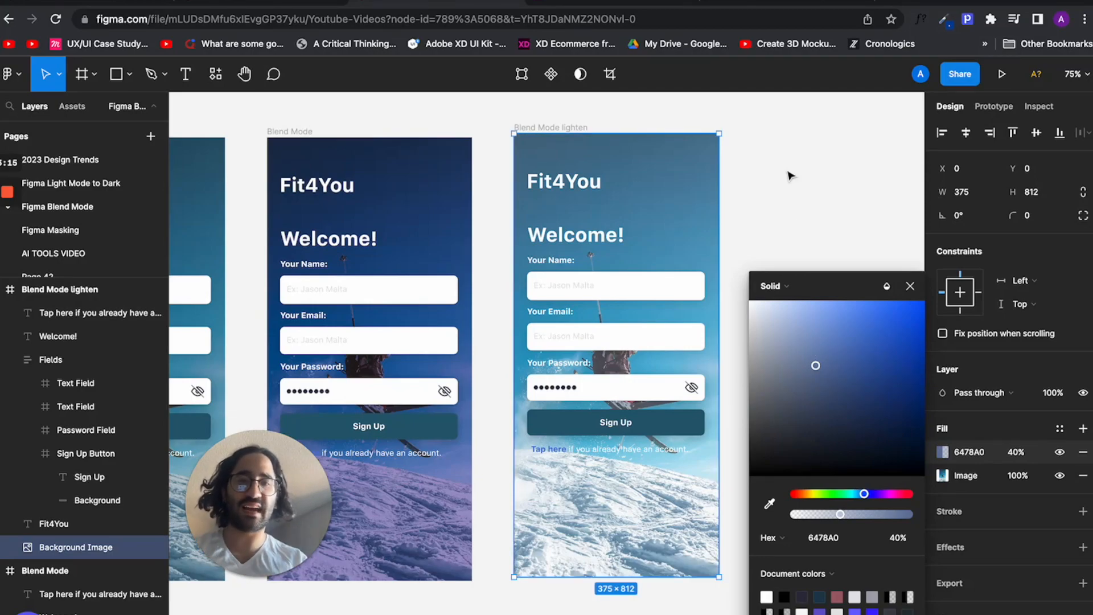
{"action": "left_click", "coordinate": [789, 176]}
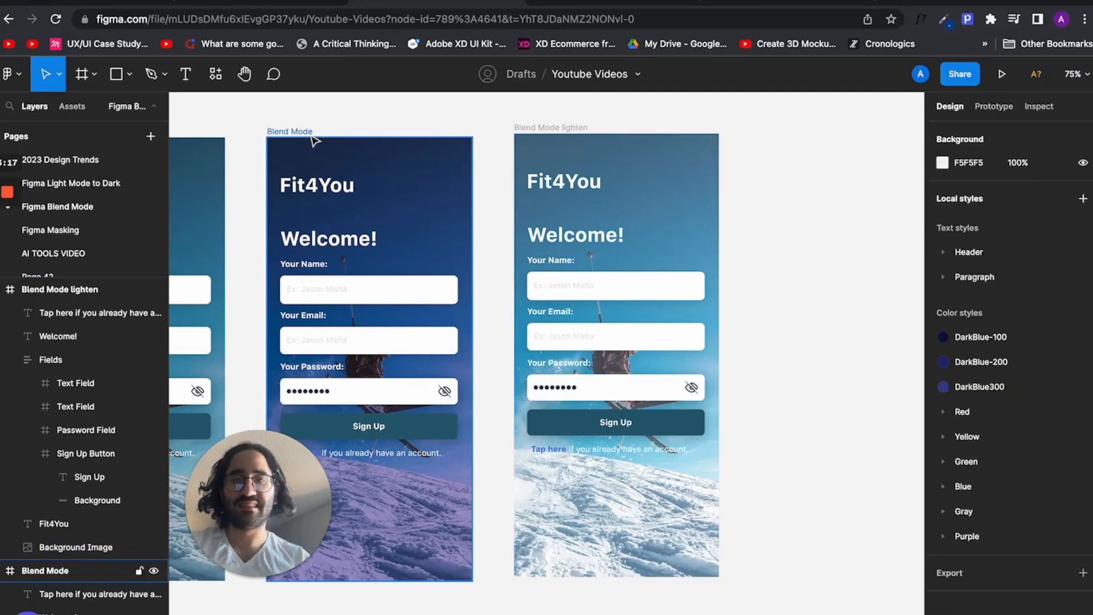
- Duplicate the Blend Mode frame and place the copy beside the Blend Mode lighten frame at about X 1285, Y -399
{"action": "left_click", "coordinate": [300, 133]}
{"action": "left_click_drag", "start_coordinate": [301, 133], "coordinate": [802, 135]}
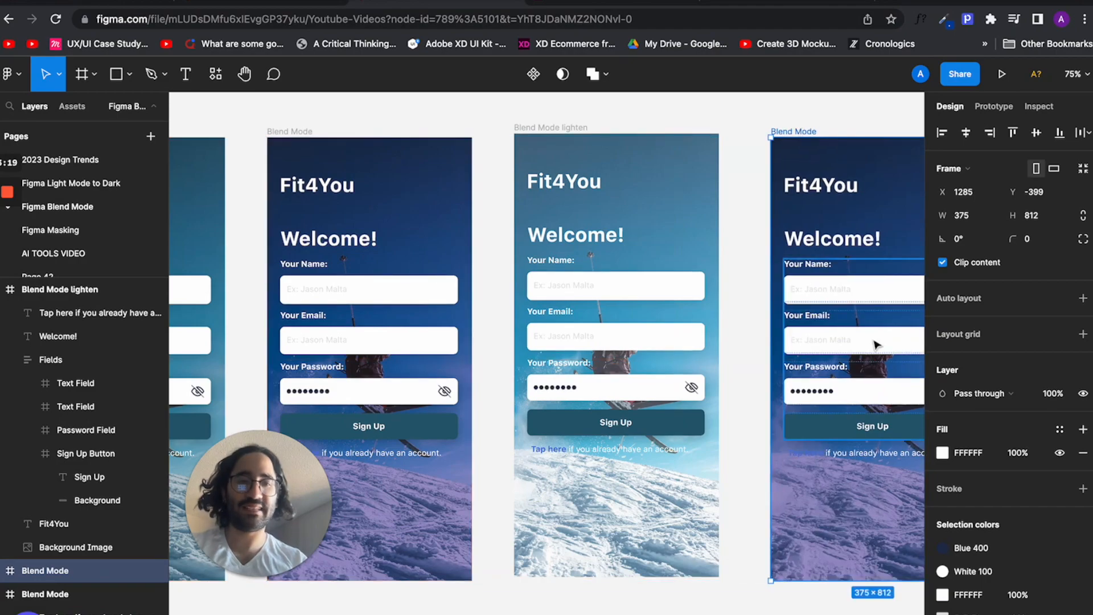
{"action": "scroll", "coordinate": [875, 305], "scroll_direction": "right", "scroll_amount": 3}
{"action": "left_click", "coordinate": [875, 304]}
{"action": "left_click", "coordinate": [684, 136]}
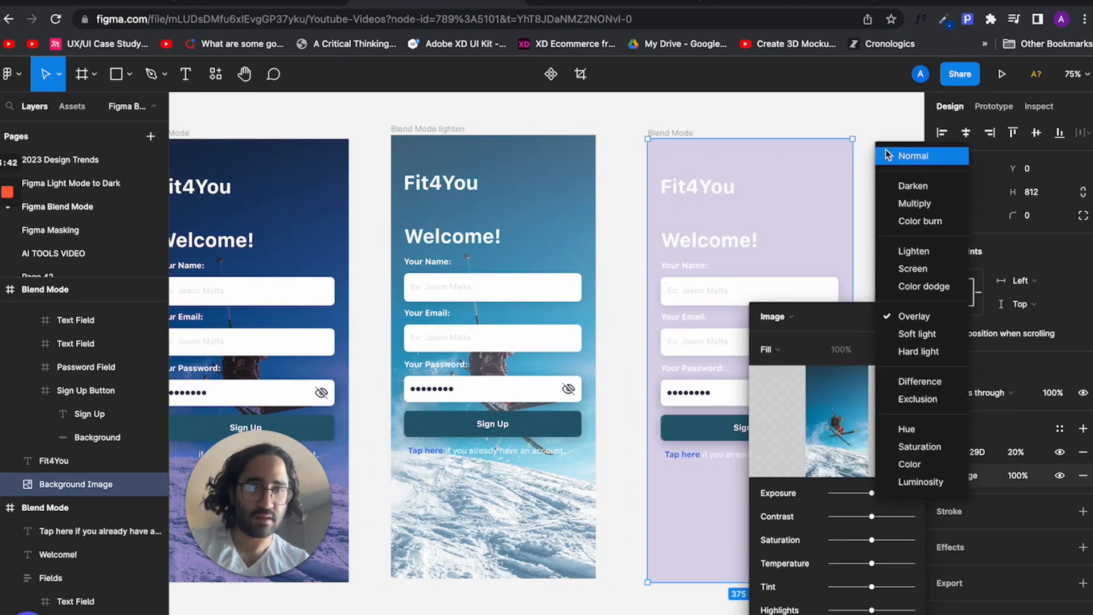
- In the new copy's Background Image, return the image fill to Normal and set the 4E329D overlay fill to the Overlay blend mode
{"action": "left_click", "coordinate": [888, 155]}
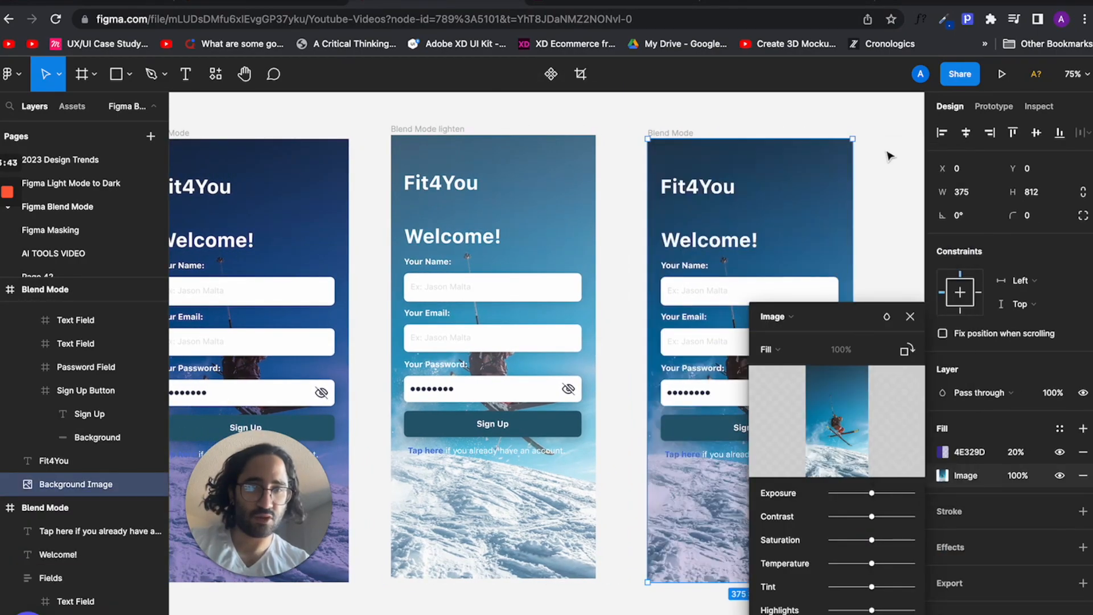
{"action": "left_click", "coordinate": [971, 424]}
{"action": "left_click", "coordinate": [942, 451]}
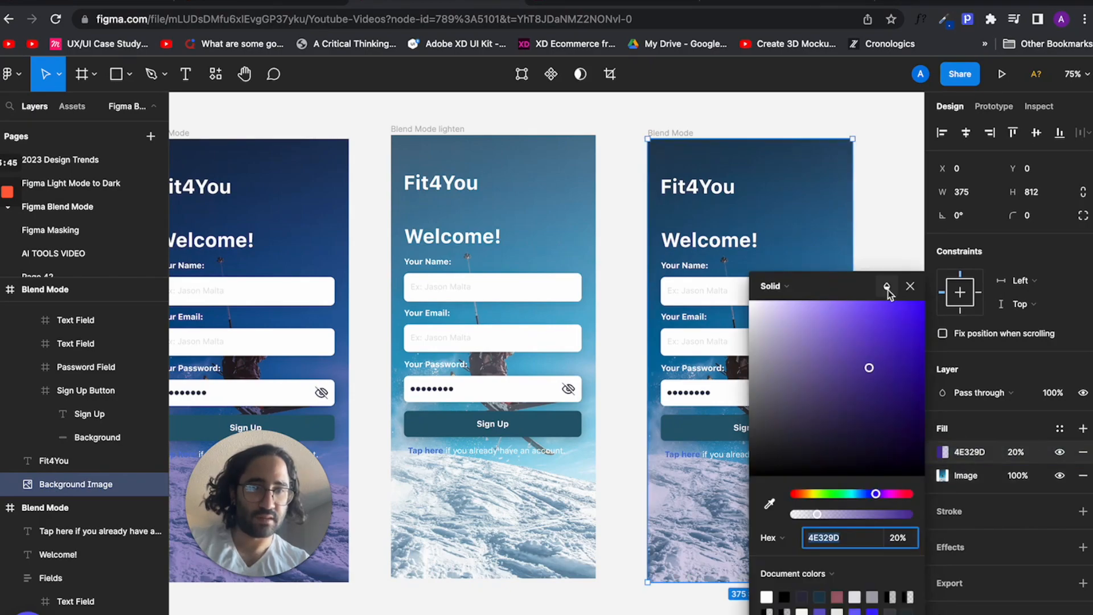
{"action": "left_click", "coordinate": [886, 286]}
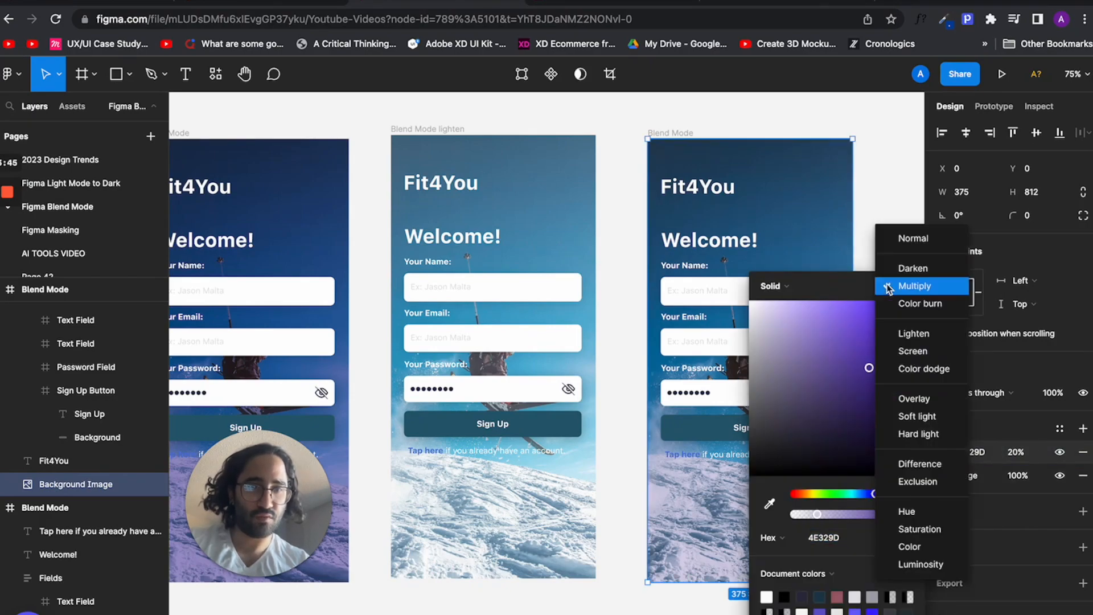
{"action": "left_click", "coordinate": [915, 399]}
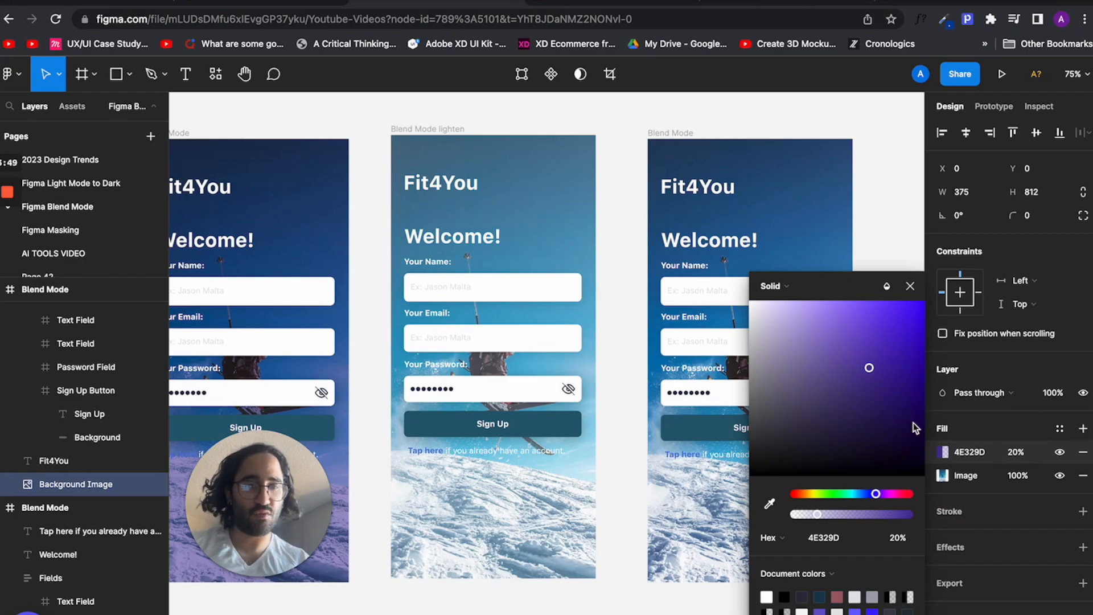
- Try different colours on the new copy's overlay fill in Overlay mode, including white FFFFFF, dark 292D33 and pale lavender C9C5E3
{"action": "left_click_drag", "start_coordinate": [865, 374], "coordinate": [854, 363]}
{"action": "left_click_drag", "start_coordinate": [795, 318], "coordinate": [866, 424]}
{"action": "left_click_drag", "start_coordinate": [876, 494], "coordinate": [899, 496]}
{"action": "left_click_drag", "start_coordinate": [877, 436], "coordinate": [729, 290]}
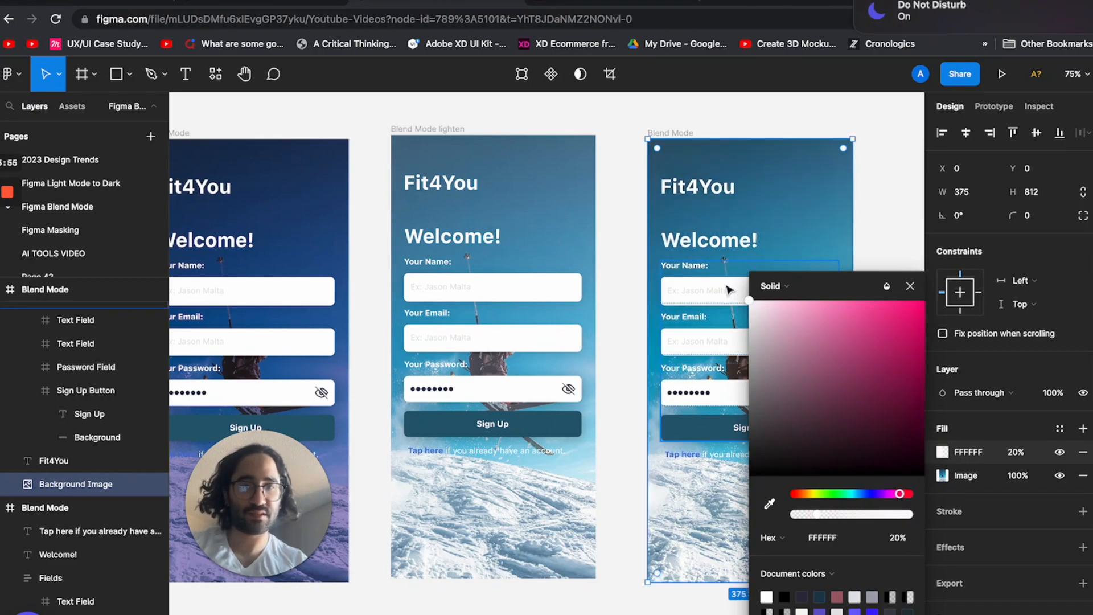
{"action": "left_click_drag", "start_coordinate": [903, 496], "coordinate": [862, 494]}
{"action": "left_click_drag", "start_coordinate": [848, 414], "coordinate": [784, 441]}
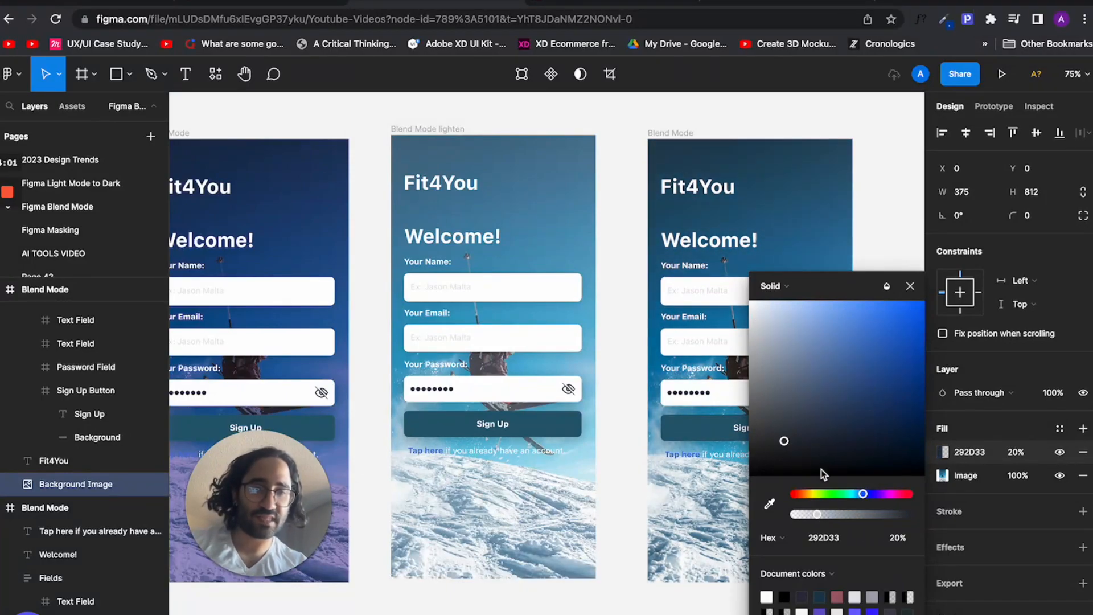
{"action": "left_click_drag", "start_coordinate": [866, 495], "coordinate": [863, 422]}
{"action": "mouse_move", "coordinate": [865, 494]}
{"action": "left_mouse_down"}
{"action": "mouse_move", "coordinate": [836, 494]}
{"action": "mouse_move", "coordinate": [873, 494]}
{"action": "left_mouse_up"}
{"action": "left_click_drag", "start_coordinate": [859, 431], "coordinate": [764, 328]}
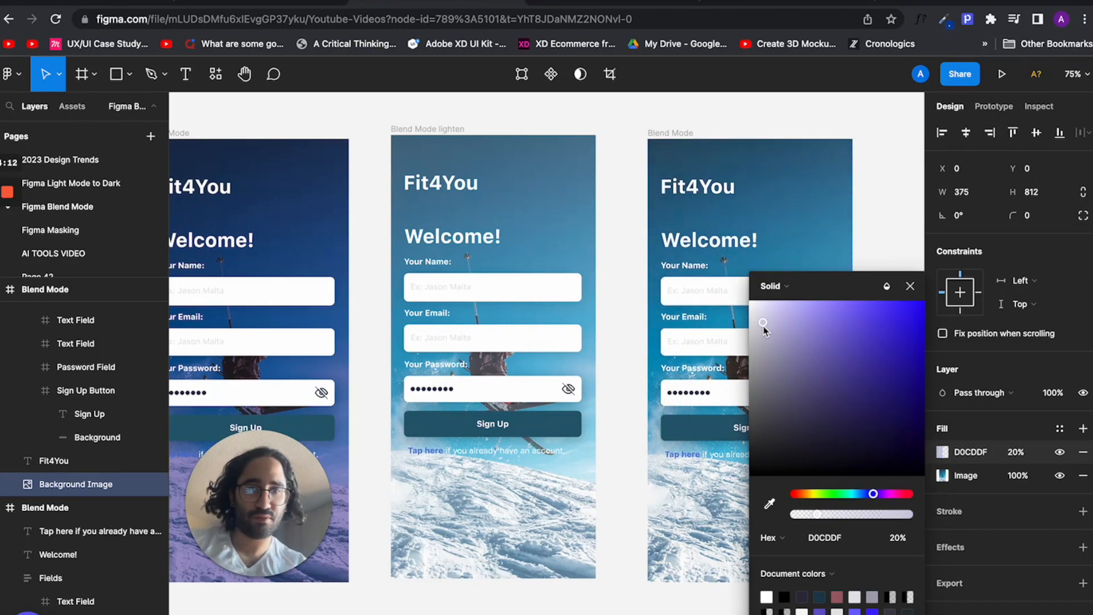
- Switch the new copy's overlay fill to the Soft light blend mode and recolour it to vivid purple-blue 4E31FC
{"action": "left_click", "coordinate": [942, 451]}
{"action": "left_click", "coordinate": [941, 450]}
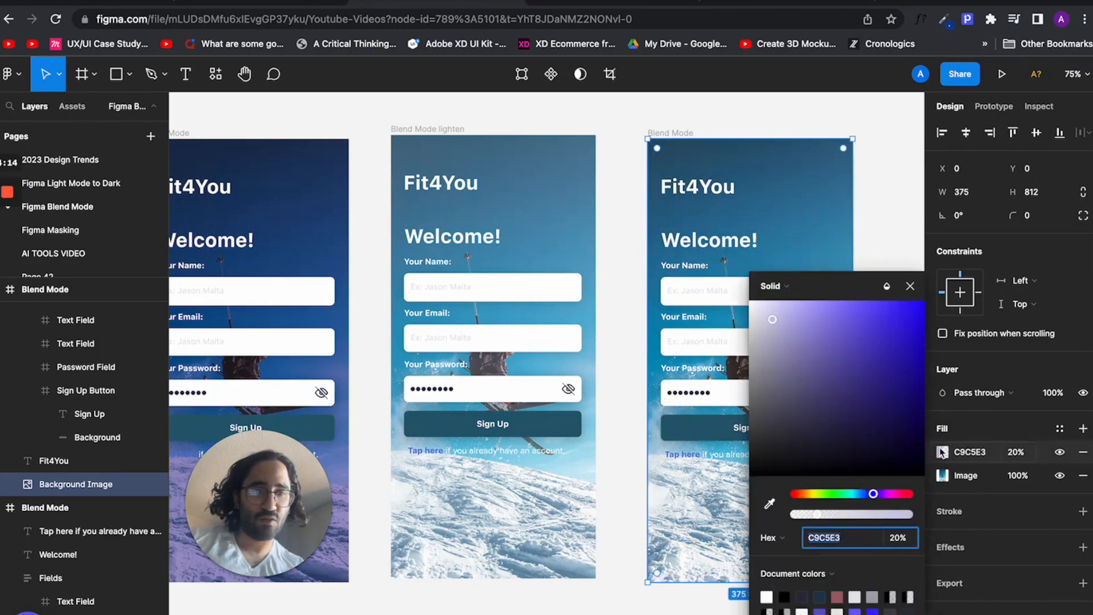
{"action": "left_click", "coordinate": [887, 286]}
{"action": "left_click", "coordinate": [904, 302]}
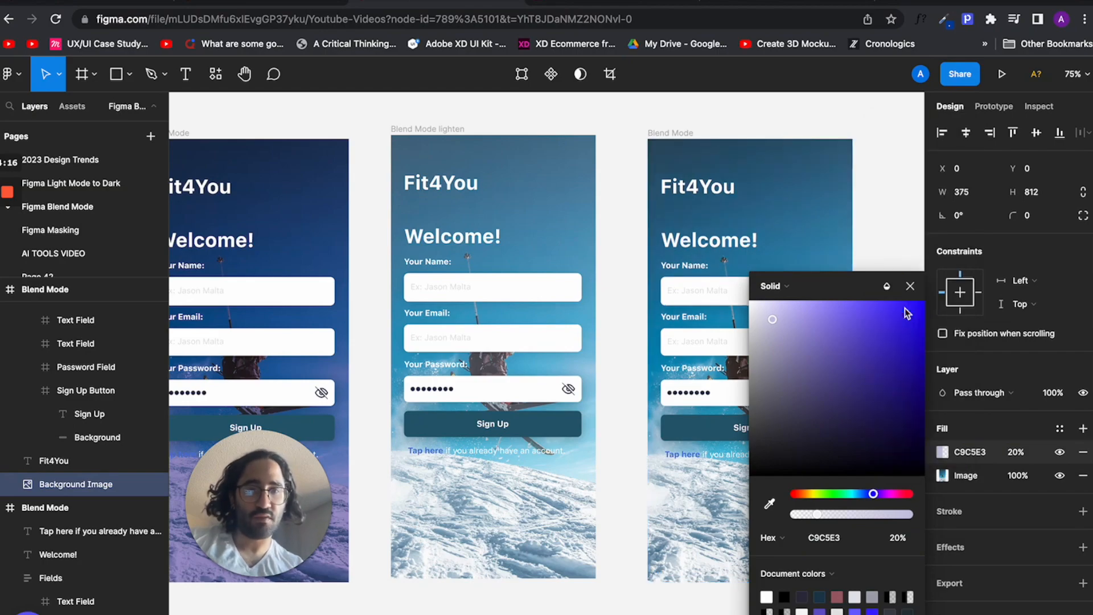
{"action": "left_click_drag", "start_coordinate": [777, 320], "coordinate": [892, 305]}
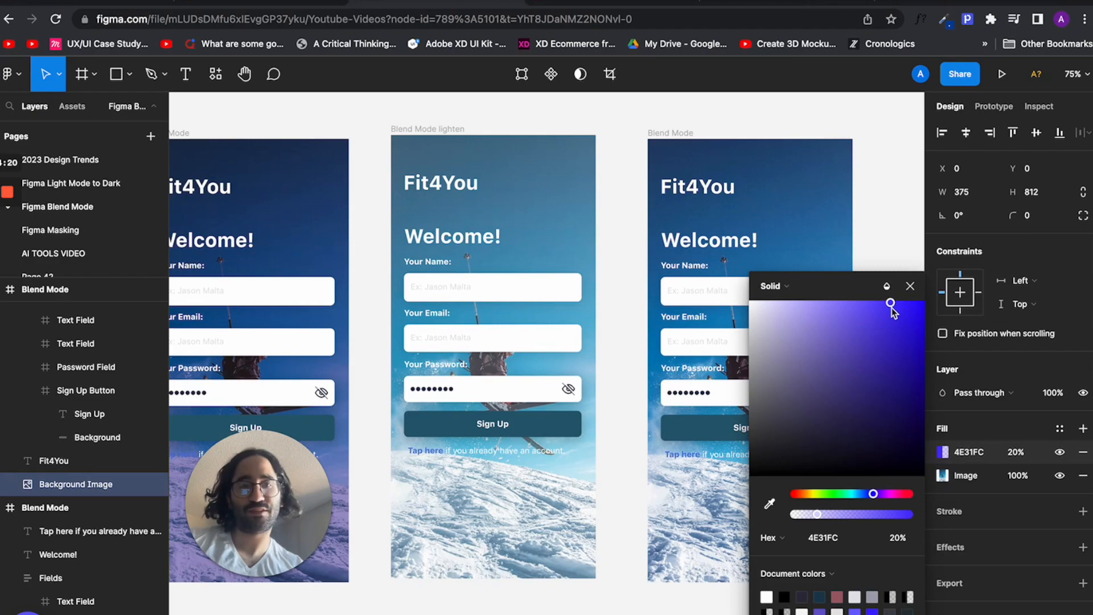
{"action": "left_click", "coordinate": [883, 220]}
- Recolour the Sign Up button's background in the new copy with a dark blue sampled from the upper part of its photo
{"action": "scroll", "coordinate": [883, 219], "scroll_direction": "right", "scroll_amount": 2}
{"action": "scroll", "coordinate": [878, 220], "scroll_direction": "down", "scroll_amount": 1}
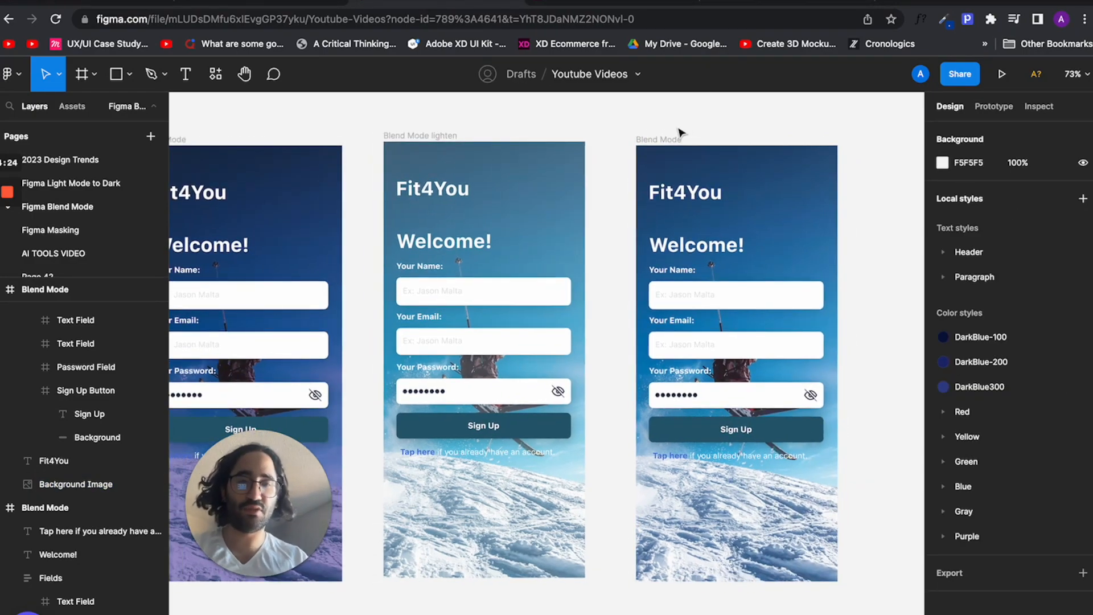
{"action": "left_click", "coordinate": [662, 141]}
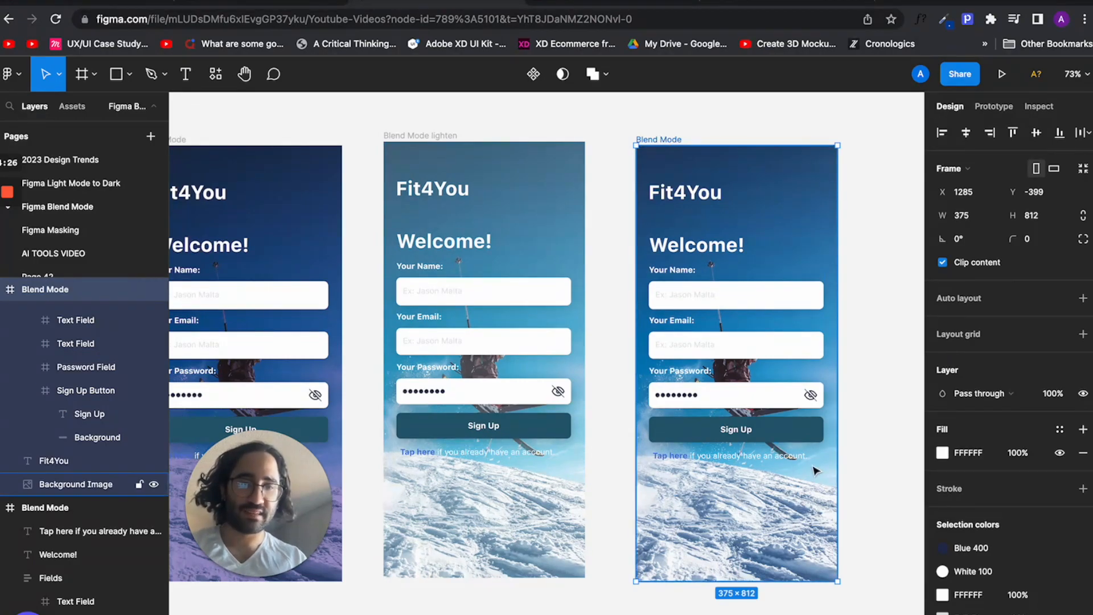
{"action": "left_click", "coordinate": [803, 435]}
{"action": "double_click", "coordinate": [804, 435]}
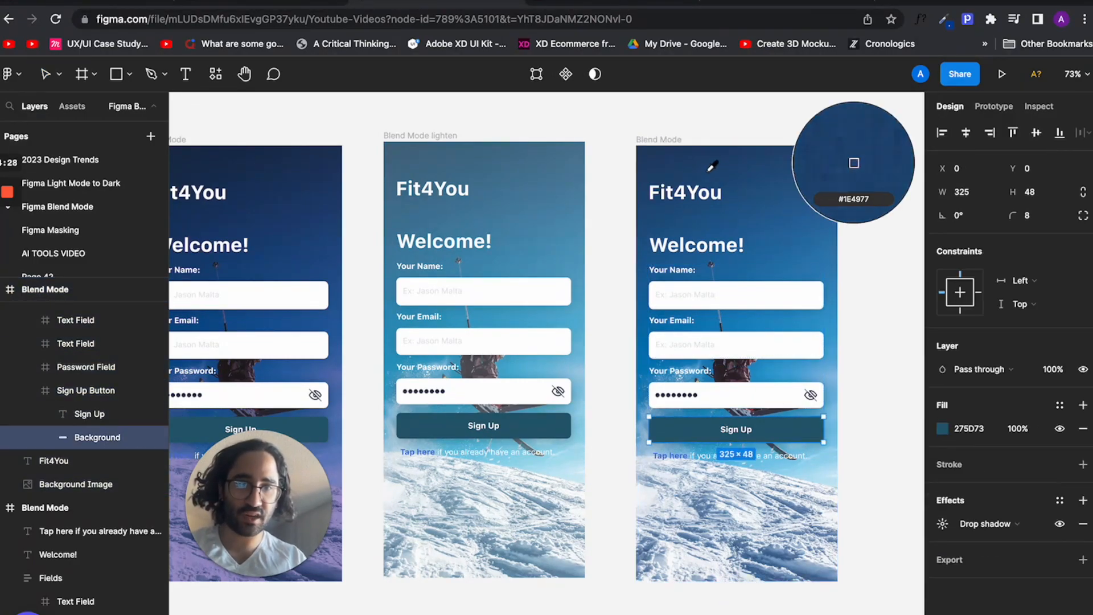
{"action": "left_click", "coordinate": [868, 301]}
{"action": "scroll", "coordinate": [868, 302], "scroll_direction": "down", "scroll_amount": 1}
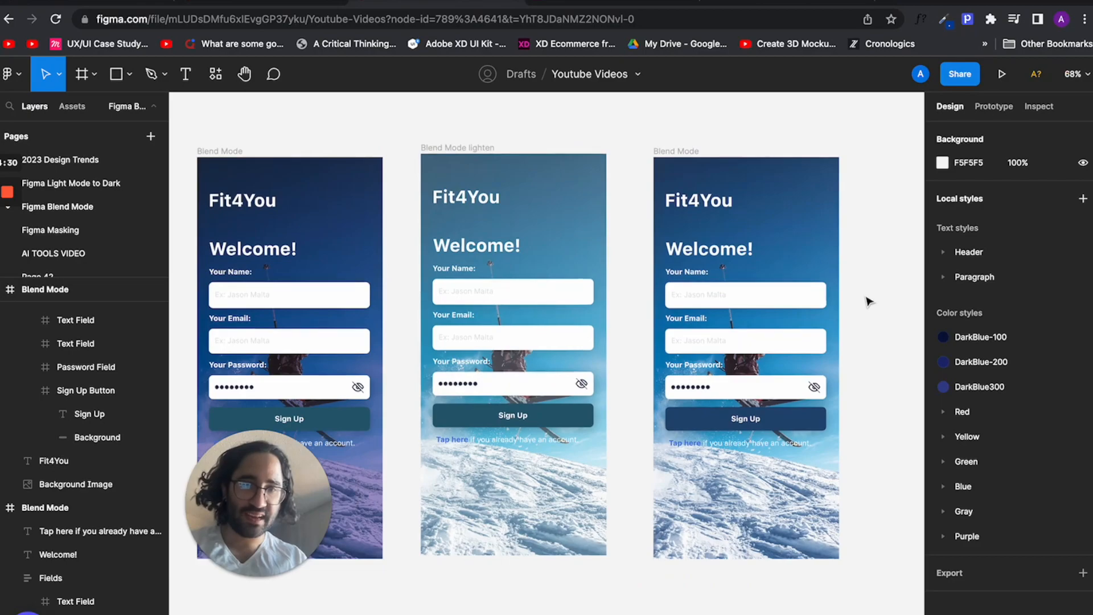
- Duplicate the frame with the dark blue Sign Up button and place the copy beside it at about X 1716, Y -399
{"action": "scroll", "coordinate": [869, 302], "scroll_direction": "right", "scroll_amount": 1}
{"action": "scroll", "coordinate": [561, 147], "scroll_direction": "down", "scroll_amount": 2}
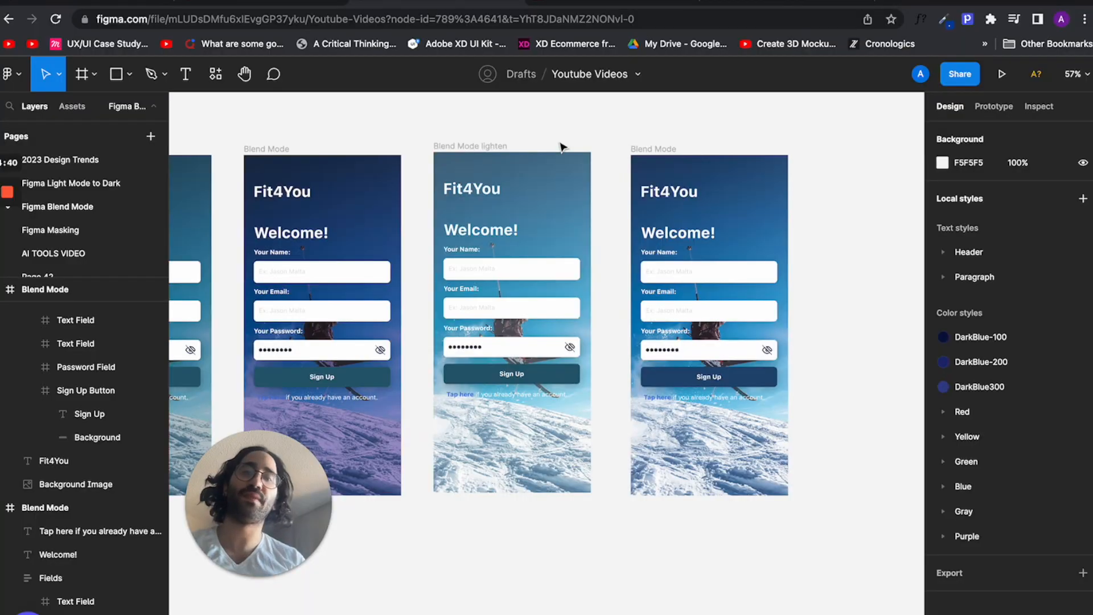
{"action": "left_click", "coordinate": [647, 150]}
{"action": "left_click", "coordinate": [646, 150]}
{"action": "left_click_drag", "start_coordinate": [649, 151], "coordinate": [830, 150]}
{"action": "scroll", "coordinate": [829, 152], "scroll_direction": "right", "scroll_amount": 3}
{"action": "scroll", "coordinate": [759, 184], "scroll_direction": "up", "scroll_amount": 3}
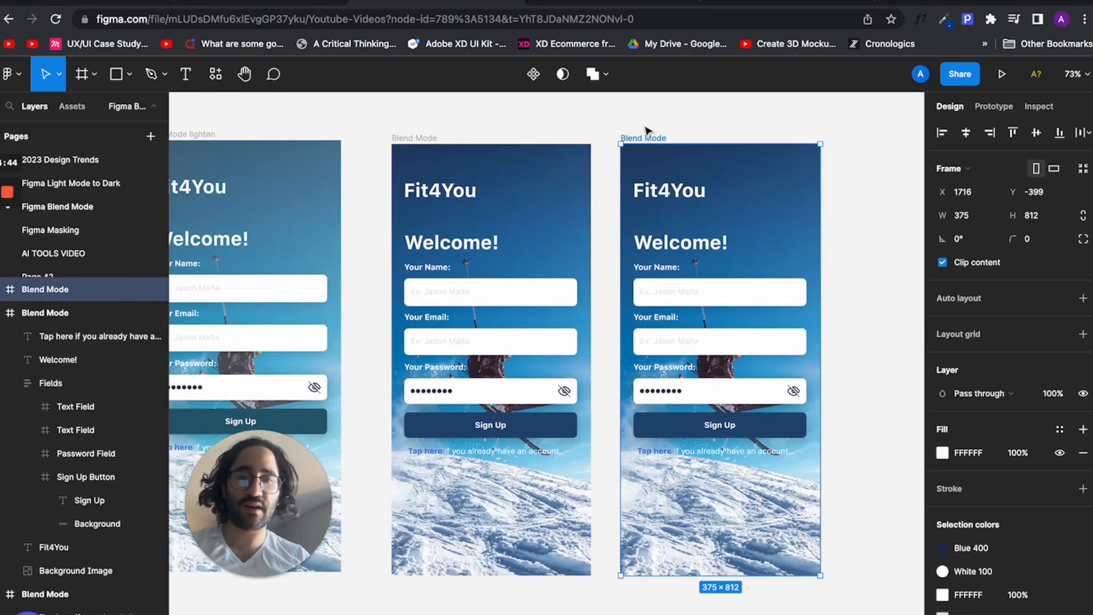
- In the newest copy's Background Image, remove the 4E31FC overlay fill and set the image fill to the Luminosity blend mode
{"action": "double_click", "coordinate": [726, 195]}
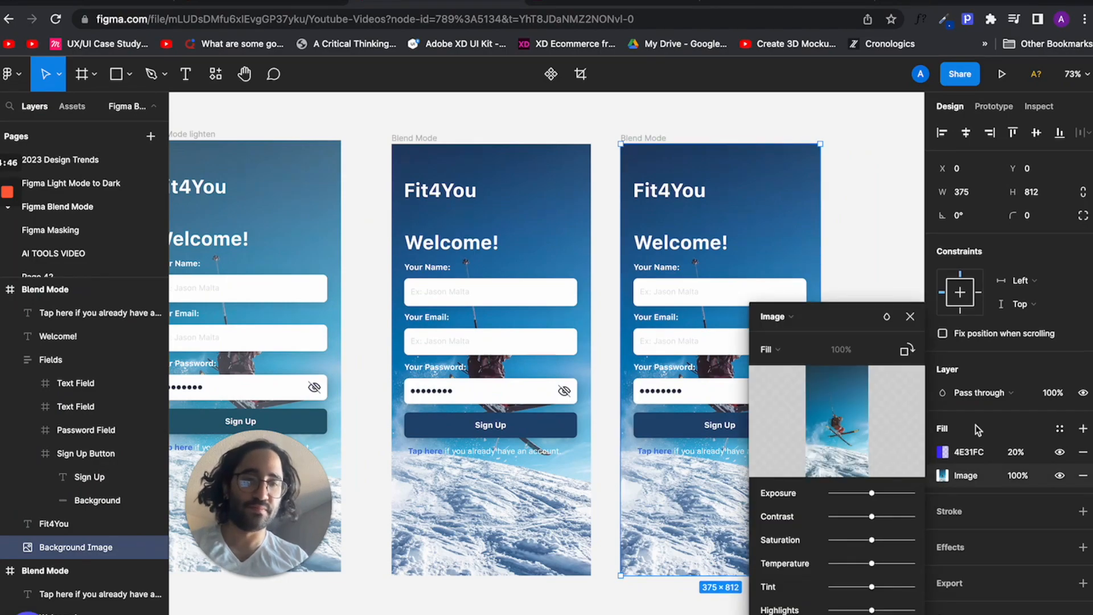
{"action": "left_click", "coordinate": [1083, 452]}
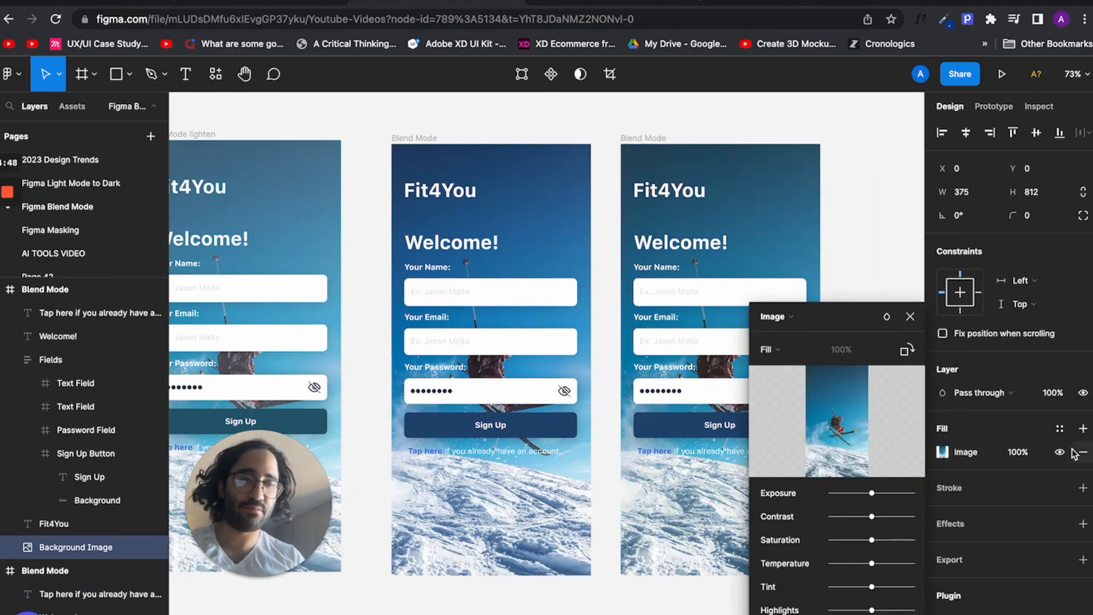
{"action": "left_click", "coordinate": [887, 317]}
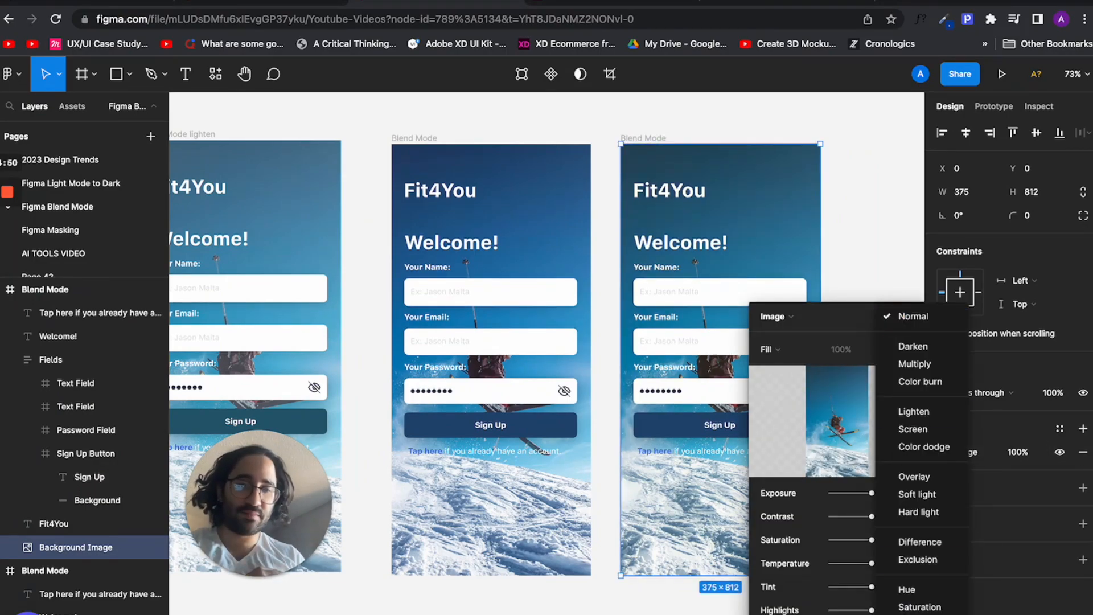
{"action": "left_click", "coordinate": [923, 614]}
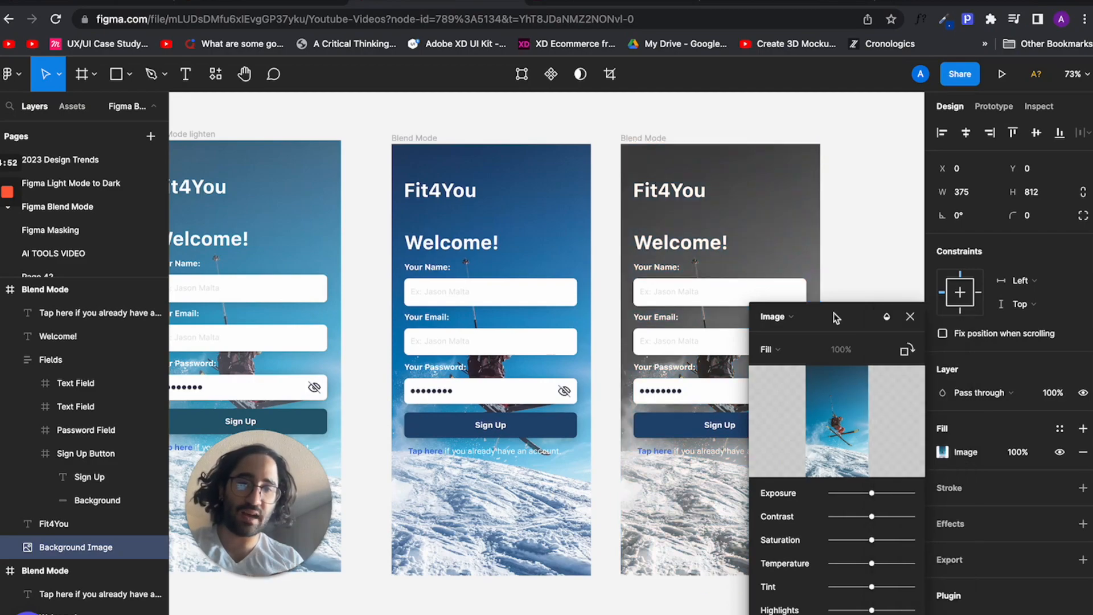
{"action": "left_click", "coordinate": [878, 175]}
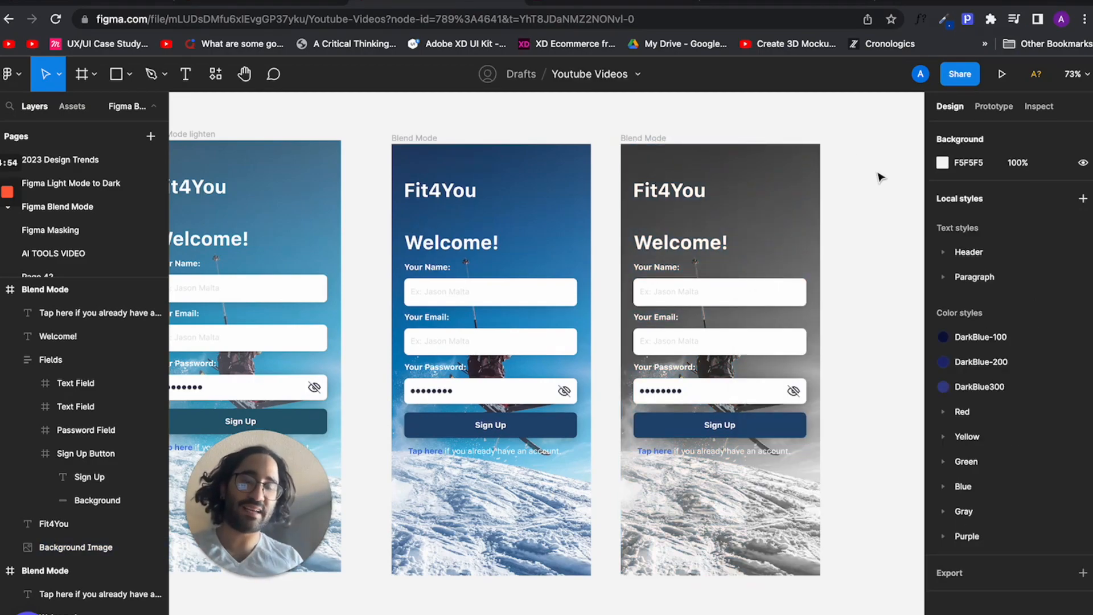
{"action": "scroll", "coordinate": [878, 178], "scroll_direction": "down", "scroll_amount": 3}
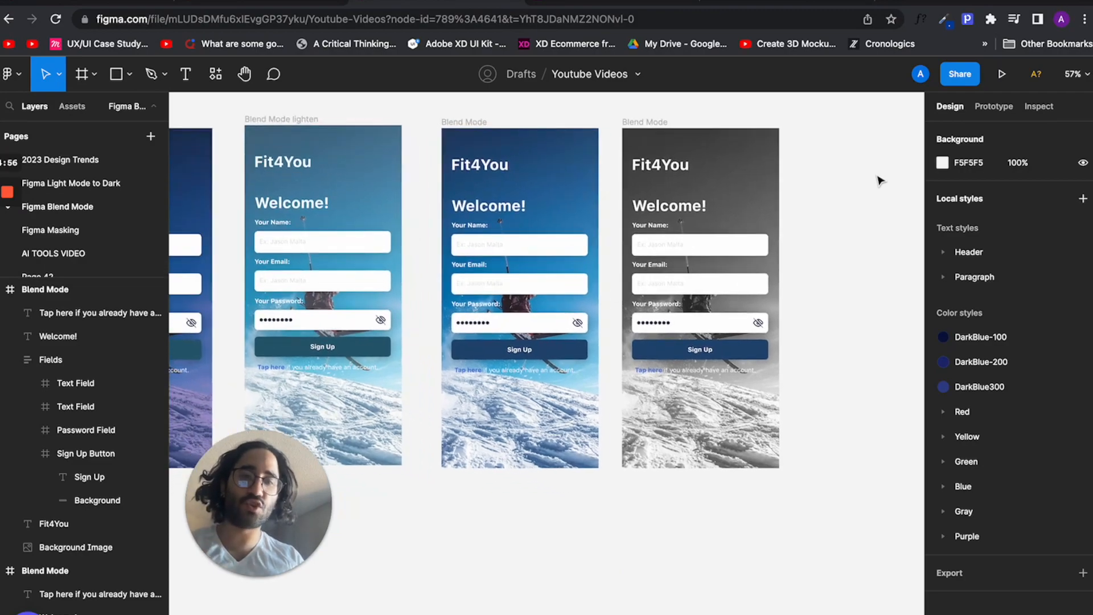
{"action": "scroll", "coordinate": [879, 182], "scroll_direction": "up", "scroll_amount": 1}
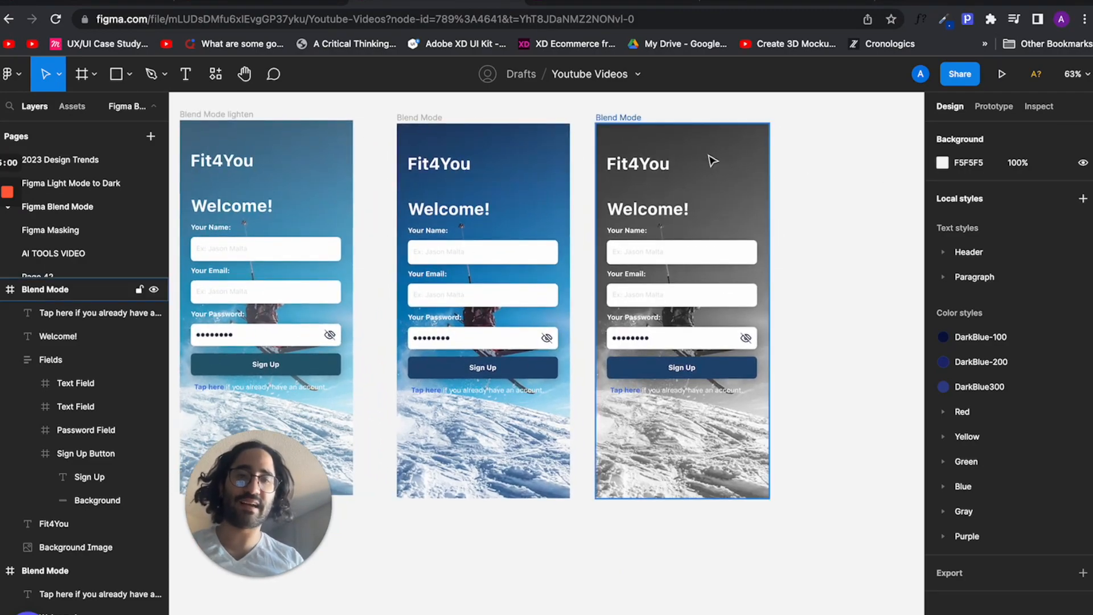
{"action": "scroll", "coordinate": [709, 160], "scroll_direction": "up", "scroll_amount": 3}
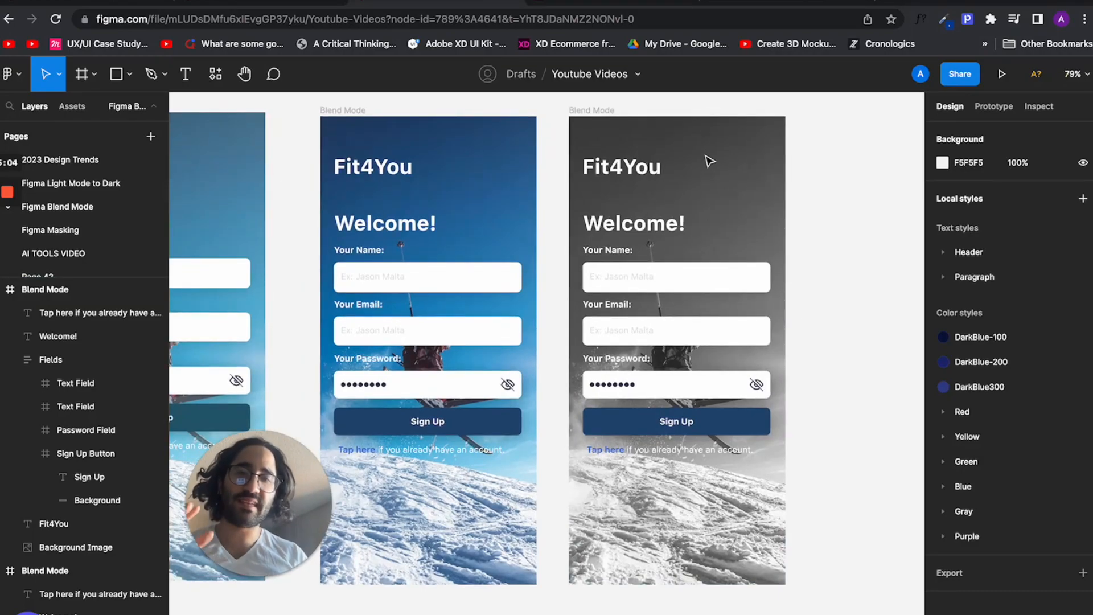
- Add three 191 × 59 frames: one beside the greyscale screen and two stacked below the lighten screen at X 988, Y 461 and Y 575
{"action": "scroll", "coordinate": [709, 160], "scroll_direction": "down", "scroll_amount": 3}
{"action": "scroll", "coordinate": [780, 154], "scroll_direction": "down", "scroll_amount": 3}
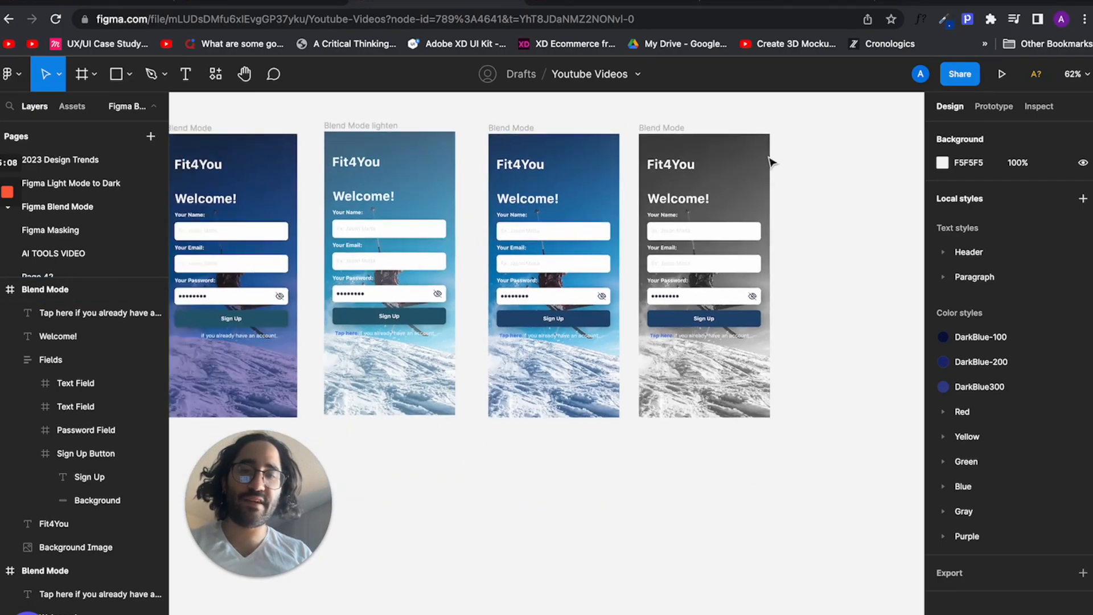
{"action": "key", "text": "f"}
{"action": "mouse_move", "coordinate": [785, 149]}
{"action": "left_mouse_down"}
{"action": "mouse_move", "coordinate": [852, 169]}
{"action": "mouse_move", "coordinate": [821, 197]}
{"action": "mouse_move", "coordinate": [820, 214]}
{"action": "mouse_move", "coordinate": [569, 398]}
{"action": "mouse_move", "coordinate": [407, 452]}
{"action": "mouse_move", "coordinate": [420, 451]}
{"action": "left_mouse_up"}
{"action": "left_click_drag", "start_coordinate": [424, 494], "coordinate": [438, 469]}
{"action": "scroll", "coordinate": [433, 489], "scroll_direction": "down", "scroll_amount": 2}
- Fill the upper stacked frame with teal 275D73 sampled from the lighten screen's Sign Up button, and the lower with blue 4C82A3 sampled from its photo
{"action": "left_click", "coordinate": [438, 422]}
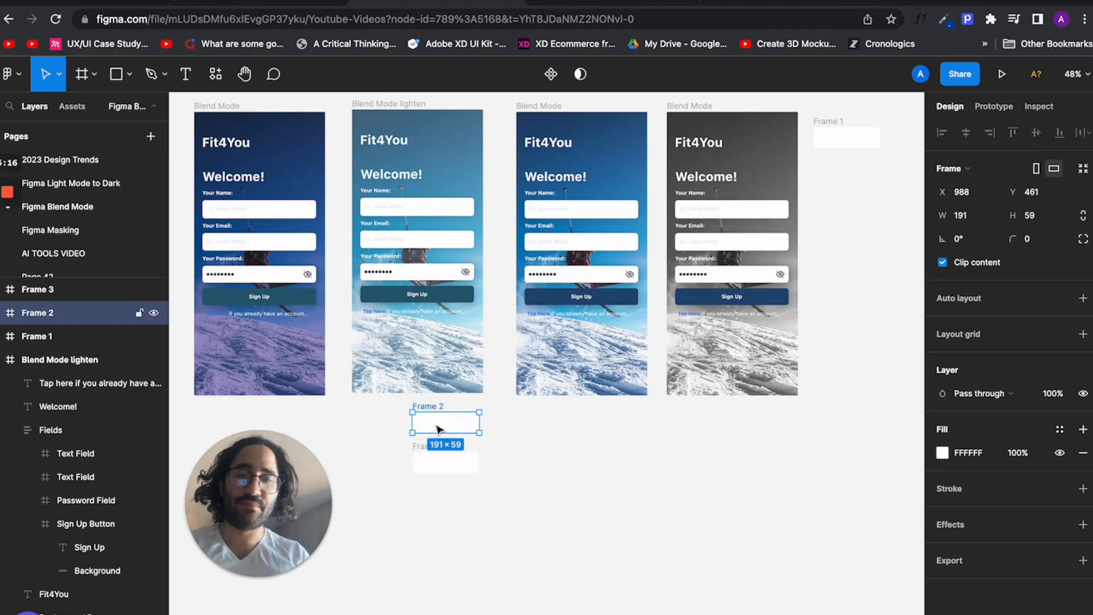
{"action": "key", "text": "i"}
{"action": "left_click", "coordinate": [377, 291]}
{"action": "left_click", "coordinate": [444, 462]}
{"action": "key", "text": "i"}
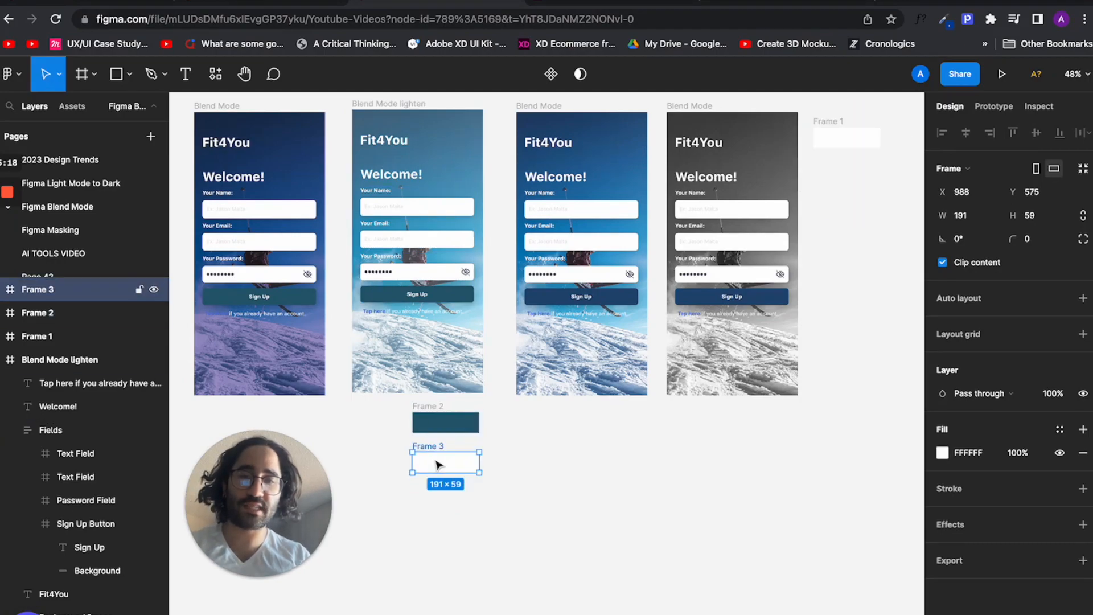
{"action": "left_click", "coordinate": [428, 160]}
{"action": "left_click", "coordinate": [529, 459]}
- Duplicate the blue swatch to X 1300, Y 575 and the teal swatch to X 1254, Y 461
{"action": "left_click", "coordinate": [424, 460]}
{"action": "scroll", "coordinate": [427, 456], "scroll_direction": "up", "scroll_amount": 3}
{"action": "left_click_drag", "start_coordinate": [444, 472], "coordinate": [669, 472], "text": "alt"}
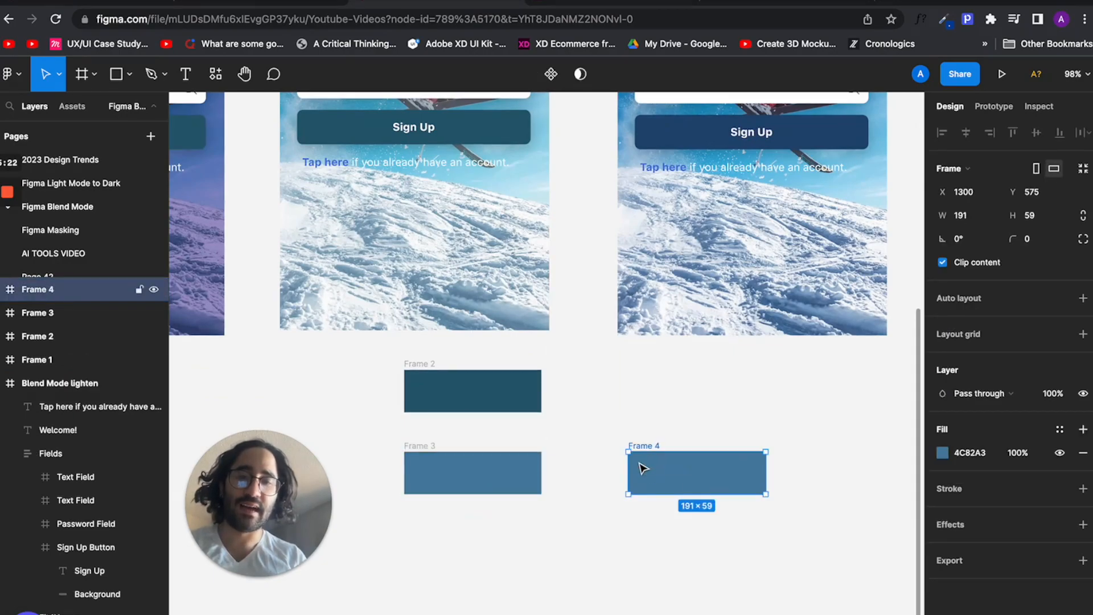
{"action": "left_click", "coordinate": [532, 409]}
{"action": "left_click_drag", "start_coordinate": [519, 403], "coordinate": [711, 403], "text": "alt"}
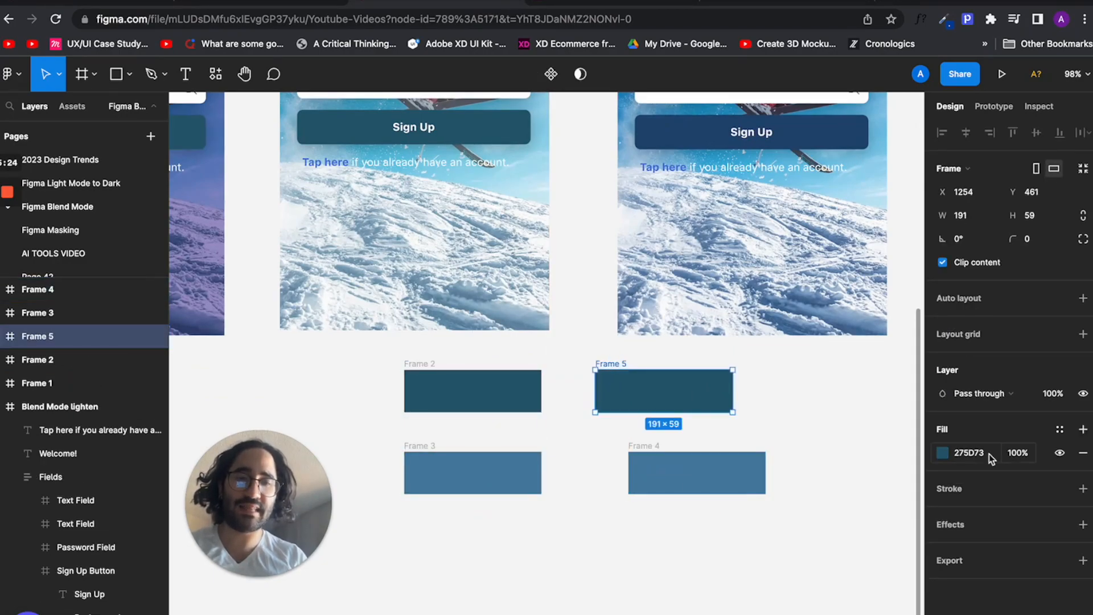
- Set the fills of the teal and blue swatch copies to the Luminosity blend mode
{"action": "left_click", "coordinate": [945, 453]}
{"action": "left_click", "coordinate": [887, 287]}
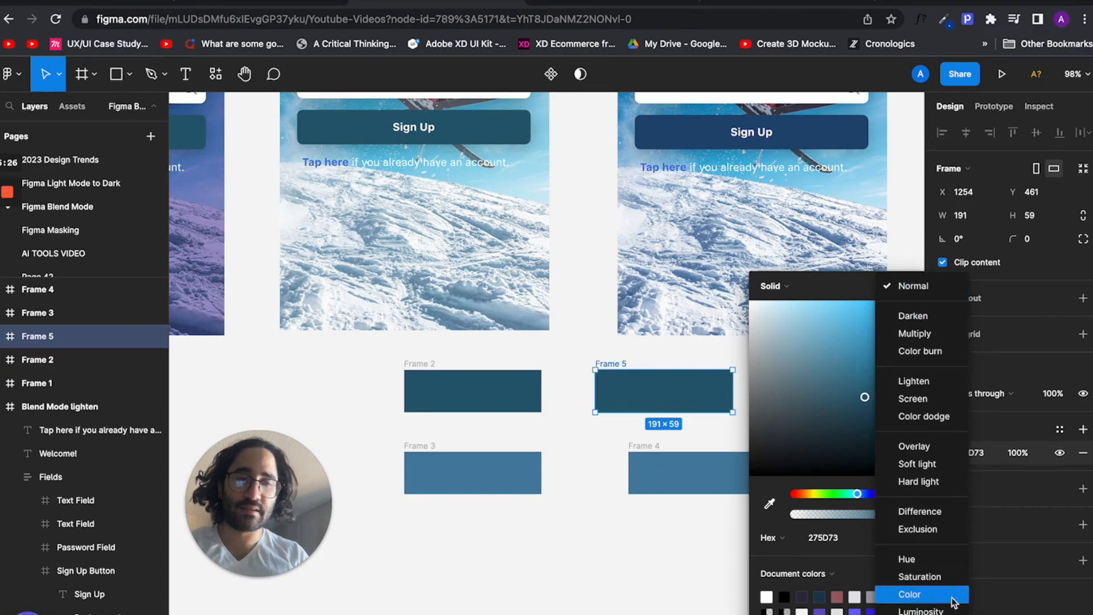
{"action": "left_click", "coordinate": [927, 610]}
{"action": "left_click", "coordinate": [715, 466]}
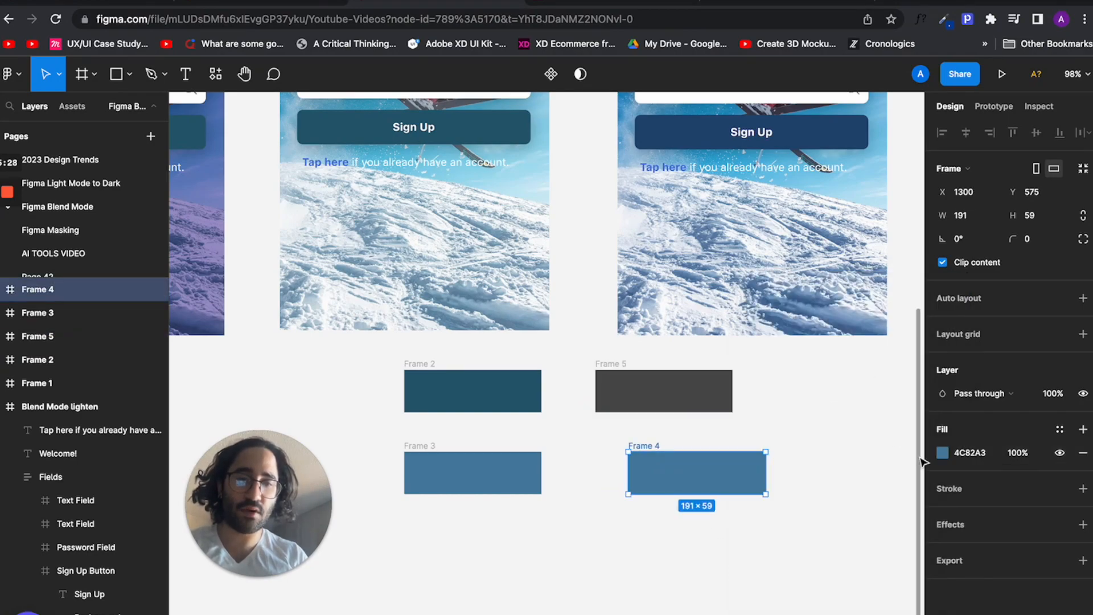
{"action": "left_click", "coordinate": [943, 453]}
{"action": "left_click", "coordinate": [887, 287]}
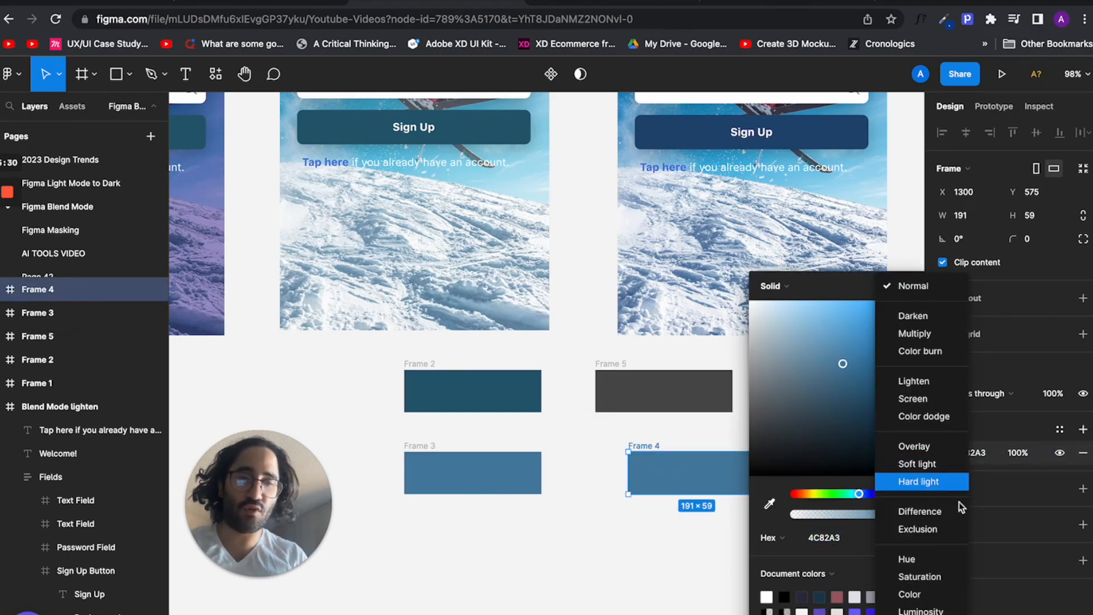
{"action": "left_click", "coordinate": [921, 611]}
{"action": "left_click", "coordinate": [676, 534]}
- Examine the displayed colours of the two Luminosity swatches with the eyedropper without applying a sample
{"action": "left_click", "coordinate": [653, 384]}
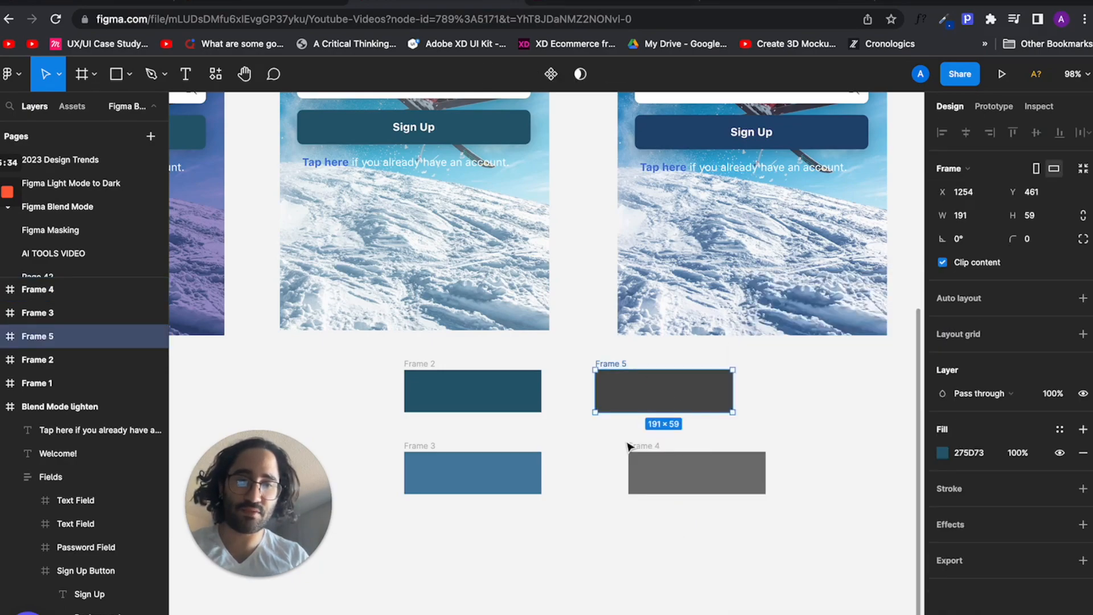
{"action": "left_click", "coordinate": [605, 439]}
{"action": "key", "text": "i"}
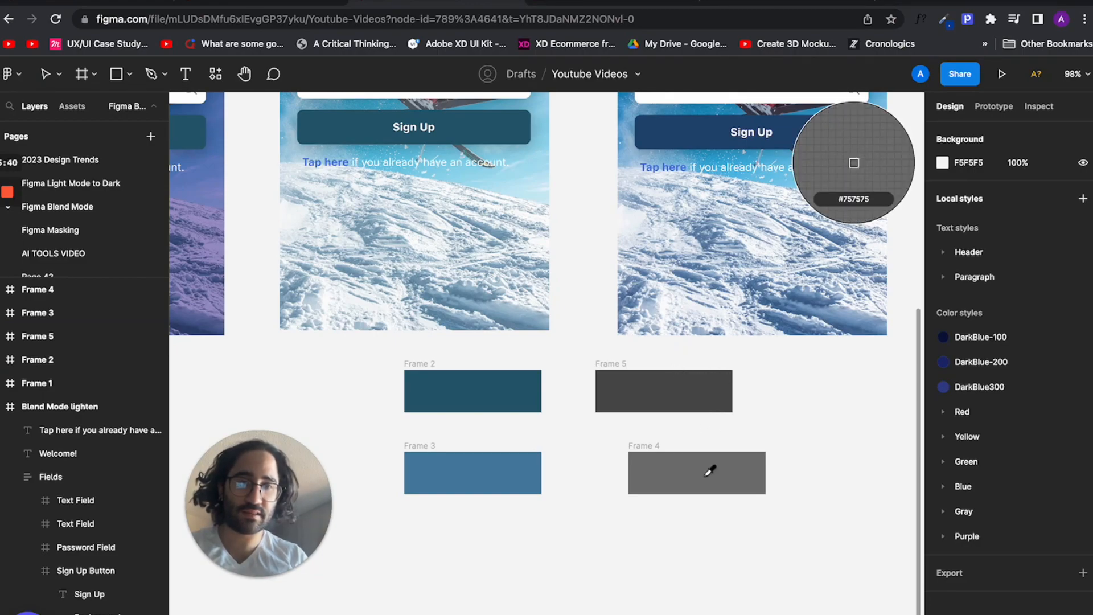
{"action": "key", "text": "Escape"}
- Inspect the fill colour and blend mode settings of the two Luminosity swatches without changing them
{"action": "left_click", "coordinate": [644, 396]}
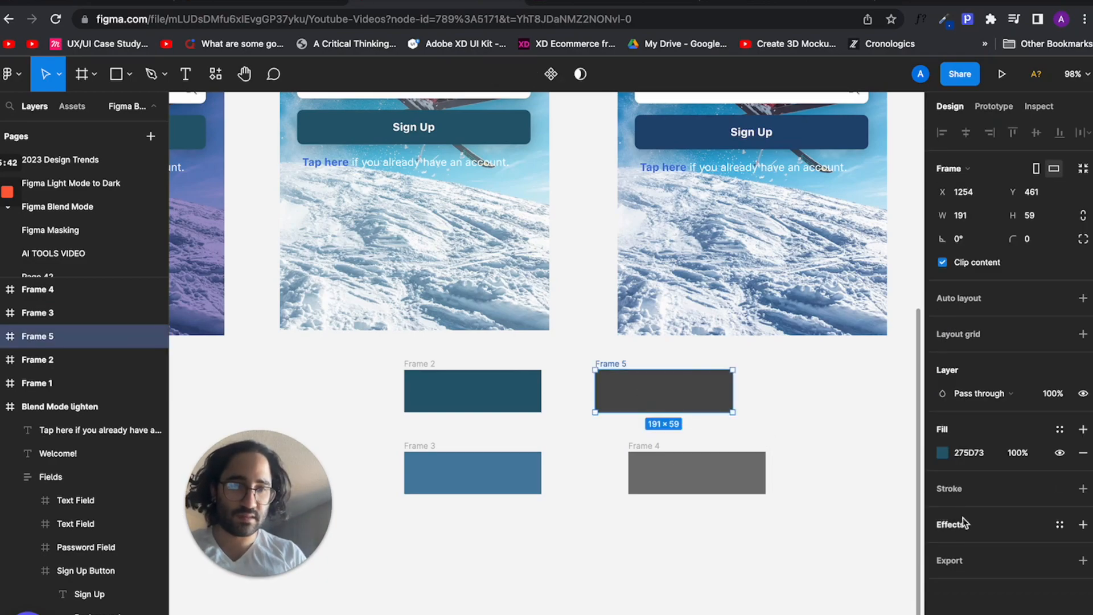
{"action": "left_click", "coordinate": [942, 452]}
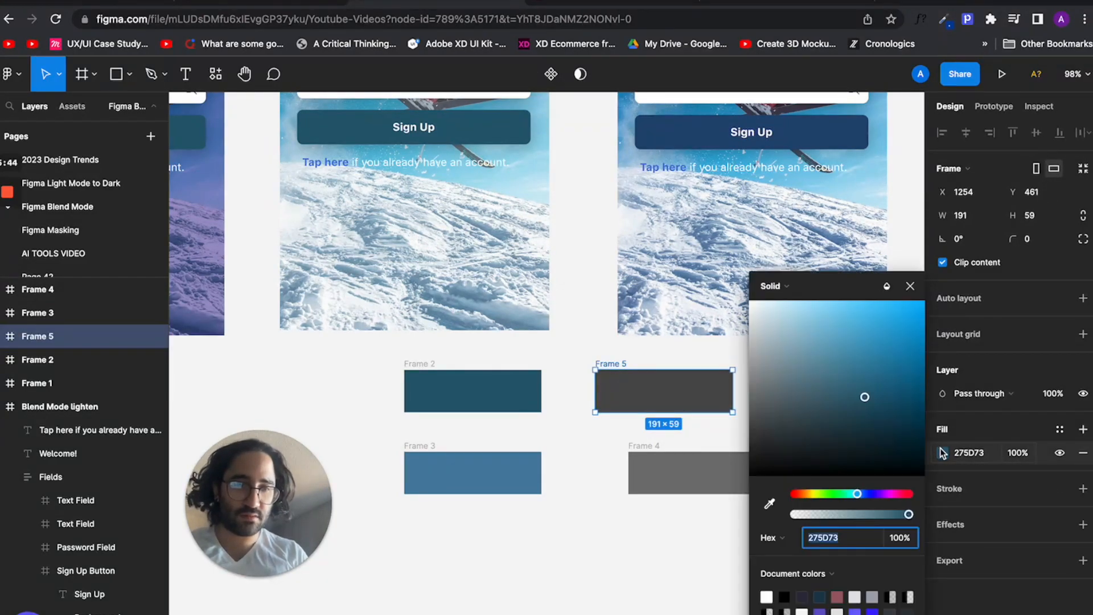
{"action": "left_click", "coordinate": [885, 281]}
{"action": "key", "text": "Escape"}
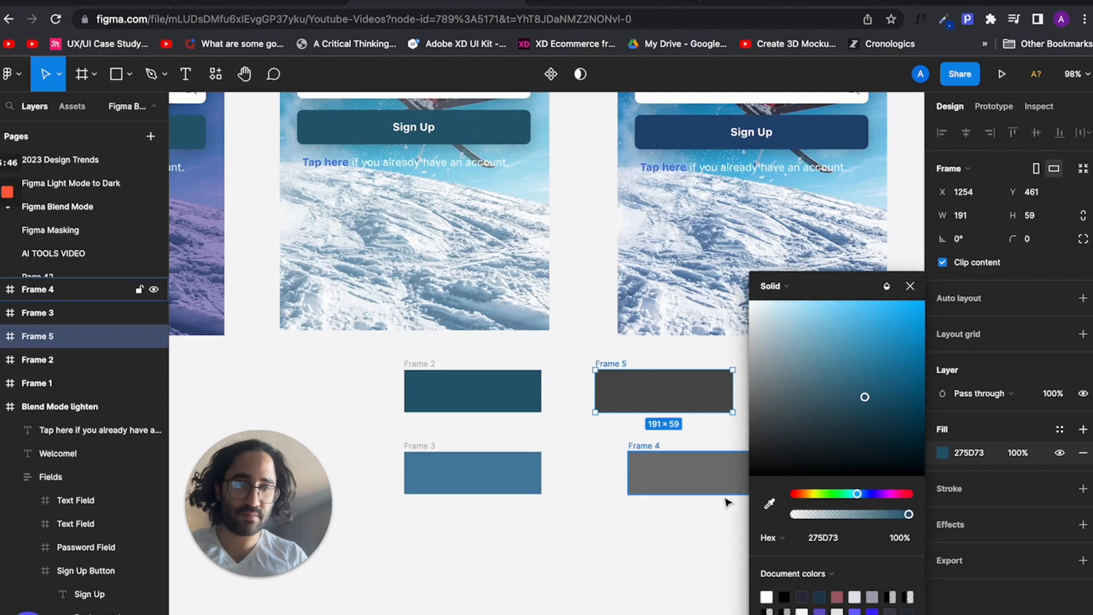
{"action": "key", "text": "Escape"}
{"action": "key", "text": "Escape"}
{"action": "left_click", "coordinate": [725, 482]}
{"action": "right_click", "coordinate": [716, 482]}
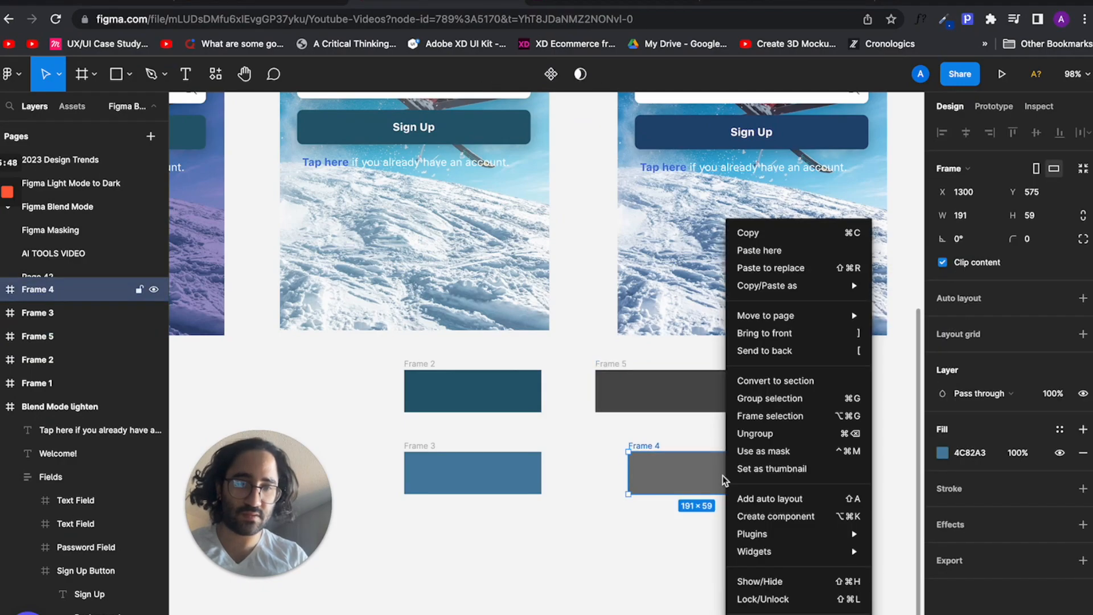
{"action": "key", "text": "Escape"}
{"action": "left_click", "coordinate": [943, 452]}
{"action": "left_click", "coordinate": [887, 286]}
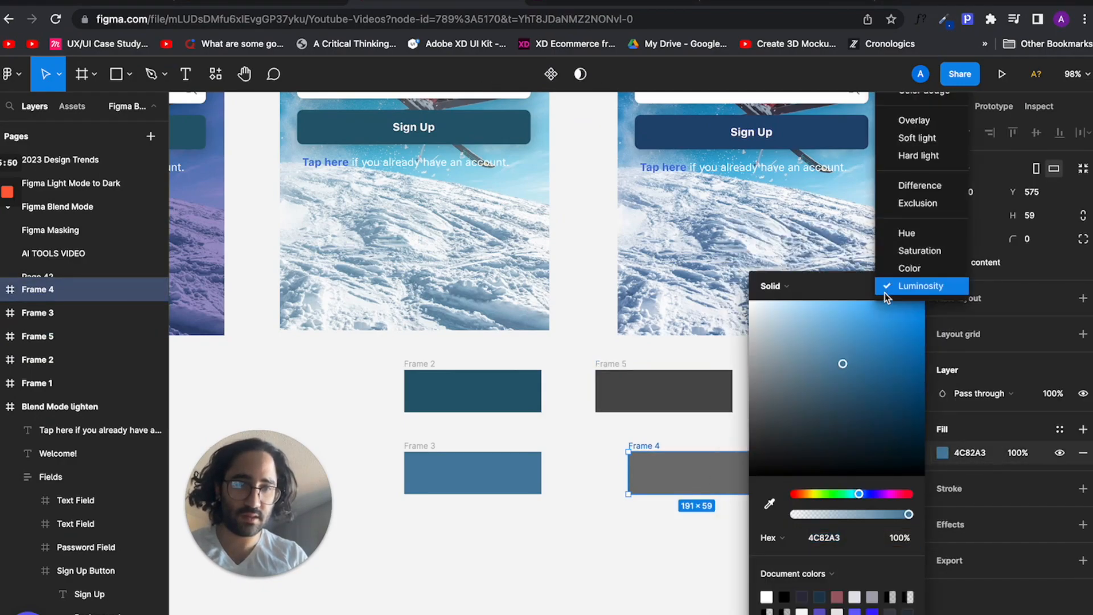
{"action": "left_click", "coordinate": [722, 356]}
{"action": "left_click", "coordinate": [729, 422]}
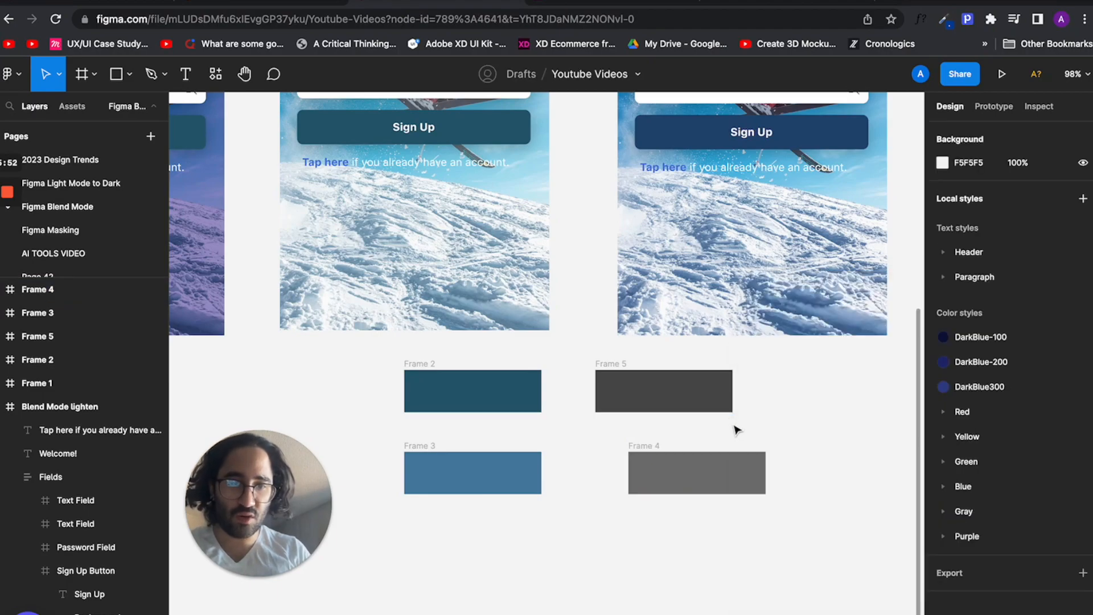
{"action": "scroll", "coordinate": [735, 430], "scroll_direction": "up", "scroll_amount": 2}
{"action": "left_click", "coordinate": [663, 381]}
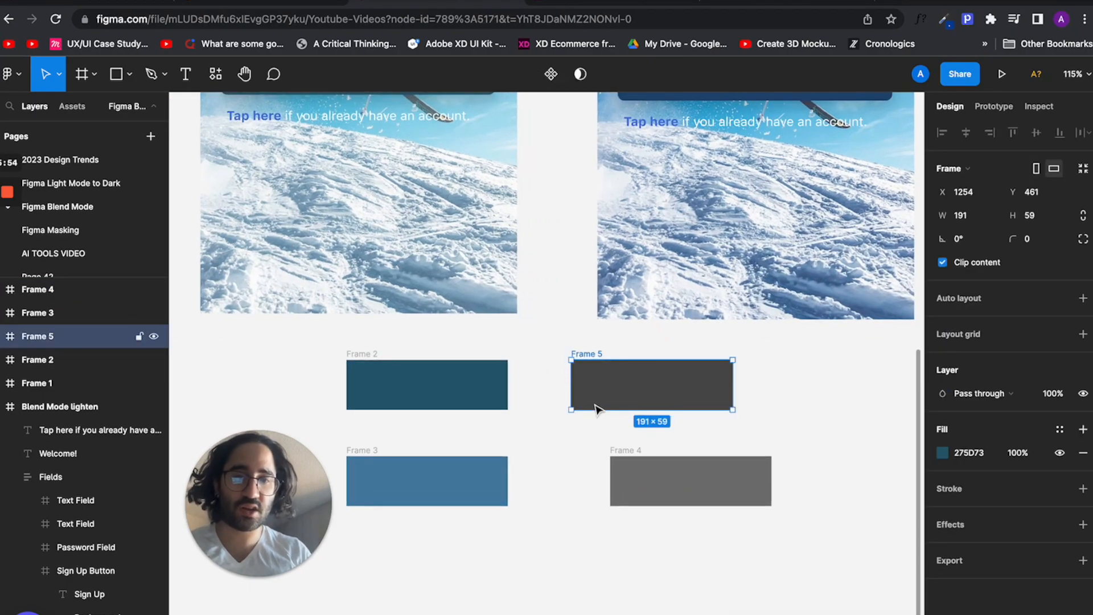
{"action": "left_click", "coordinate": [659, 348]}
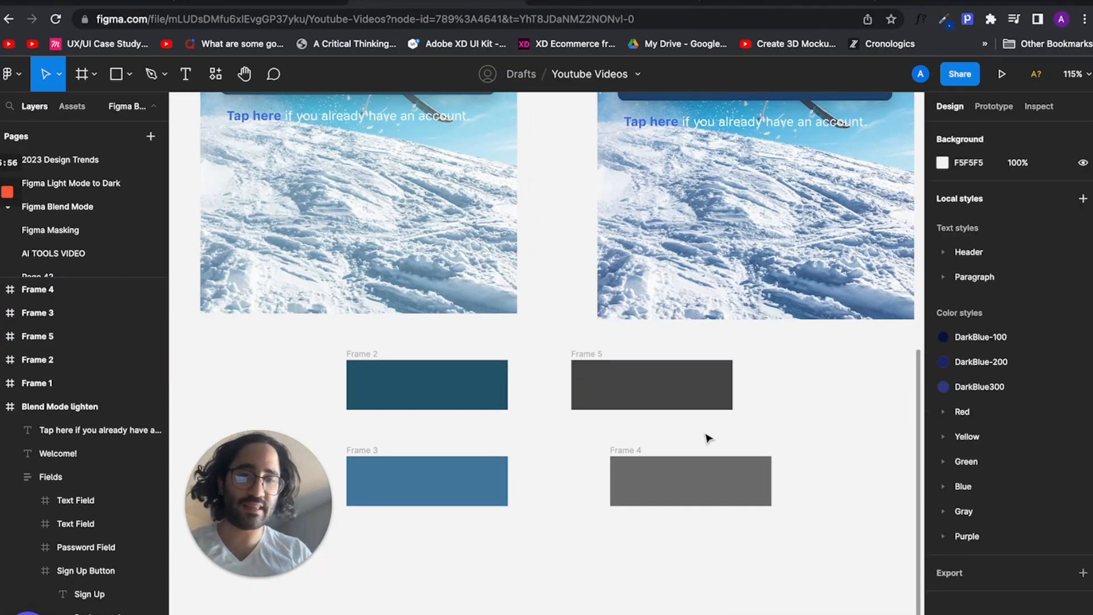
{"action": "left_click_drag", "start_coordinate": [686, 482], "coordinate": [663, 483]}
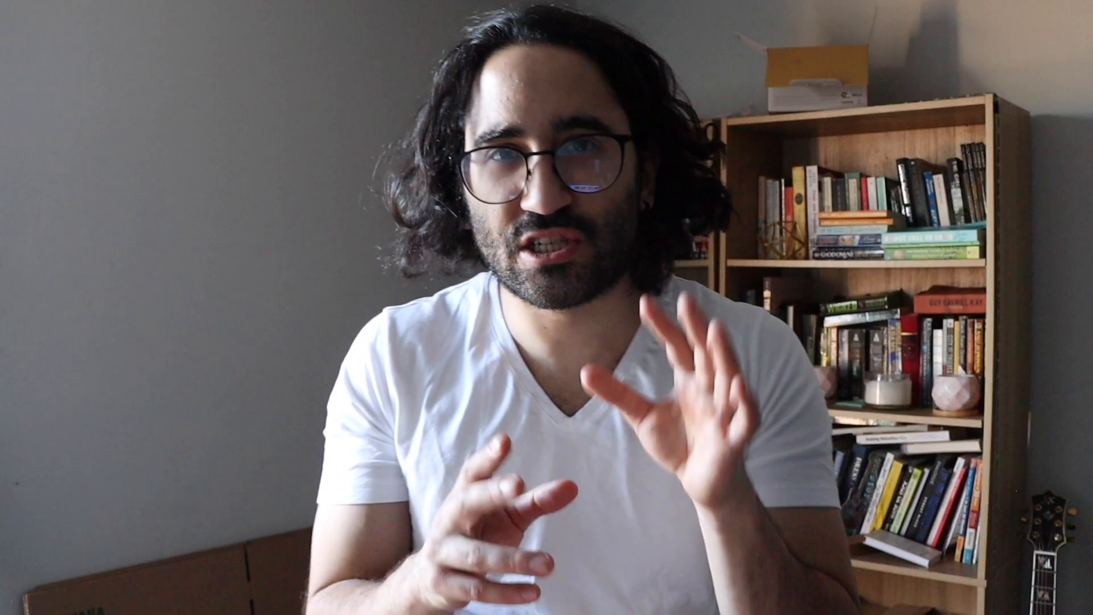